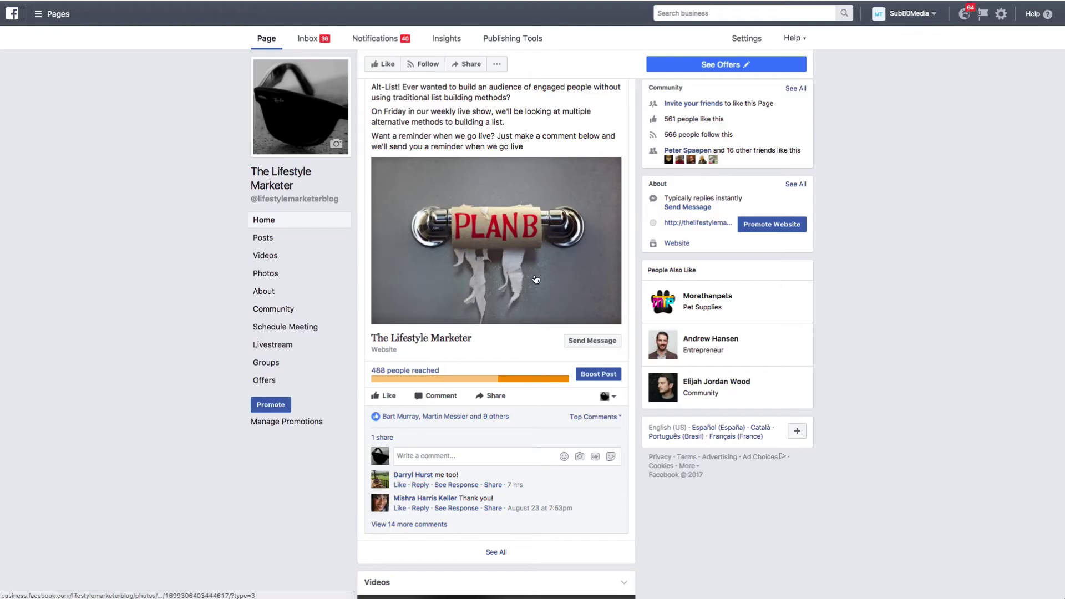
Scroll through the Alt Listbuilding tool's Settings to review its comment-tracking and keyword options
{"action": "scroll", "coordinate": [534, 275], "scroll_direction": "up", "scroll_amount": 5}
{"action": "scroll", "coordinate": [534, 275], "scroll_direction": "down", "scroll_amount": 3}
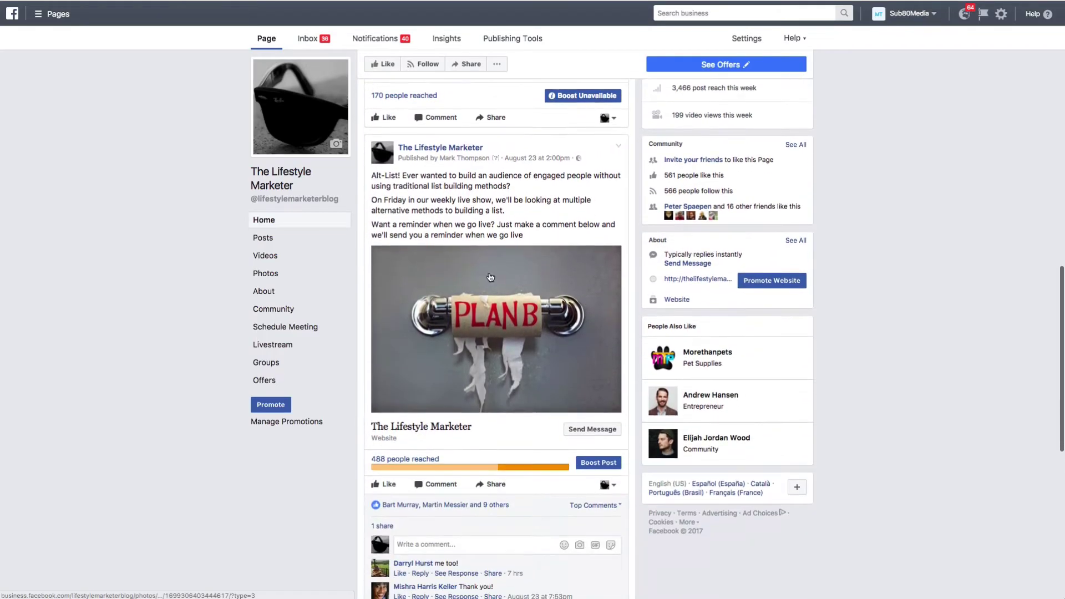
{"action": "scroll", "coordinate": [501, 320], "scroll_direction": "up", "scroll_amount": 3}
{"action": "scroll", "coordinate": [501, 320], "scroll_direction": "up", "scroll_amount": 3}
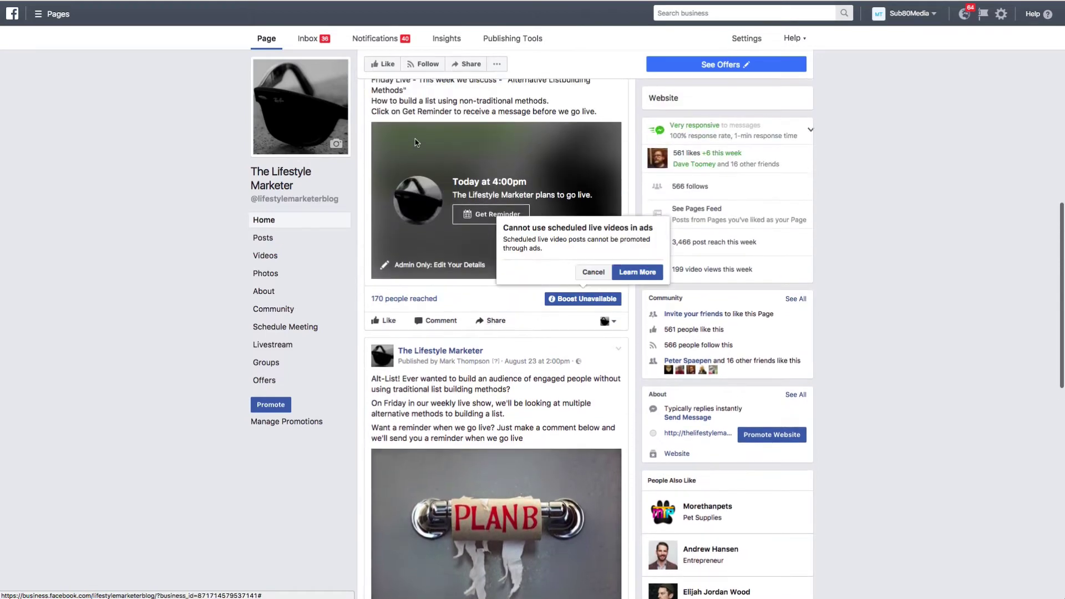
{"action": "scroll", "coordinate": [433, 183], "scroll_direction": "down", "scroll_amount": 5}
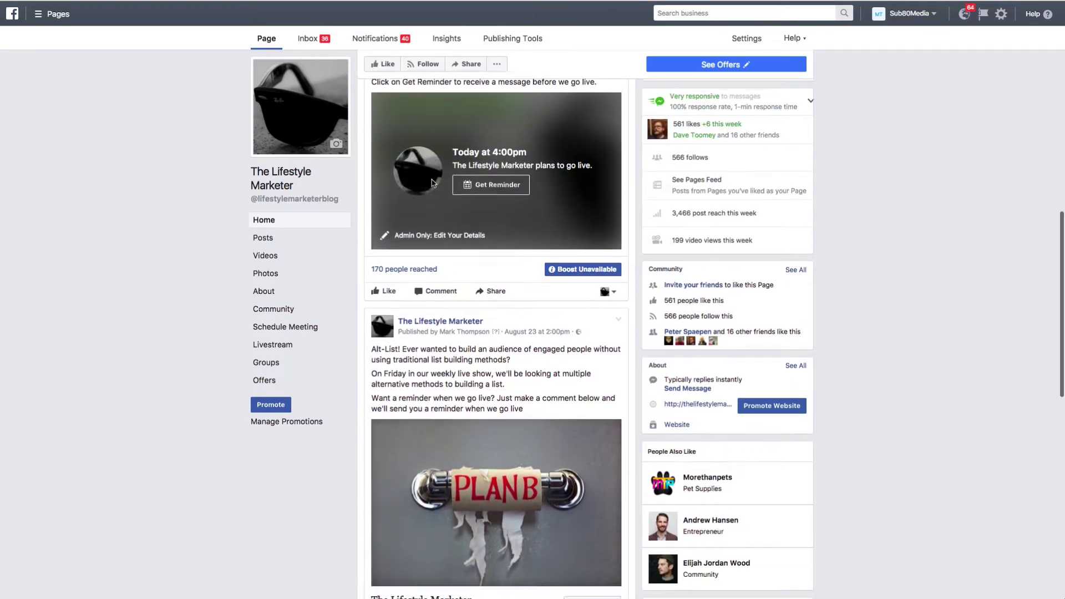
{"action": "scroll", "coordinate": [432, 182], "scroll_direction": "down", "scroll_amount": 2}
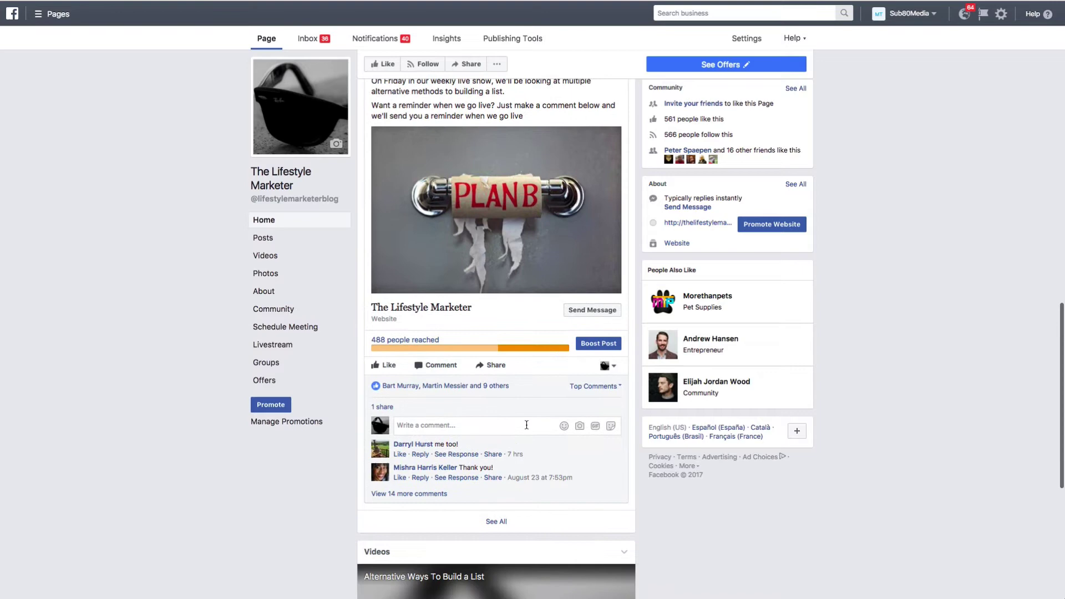
{"action": "scroll", "coordinate": [525, 410], "scroll_direction": "up", "scroll_amount": 2}
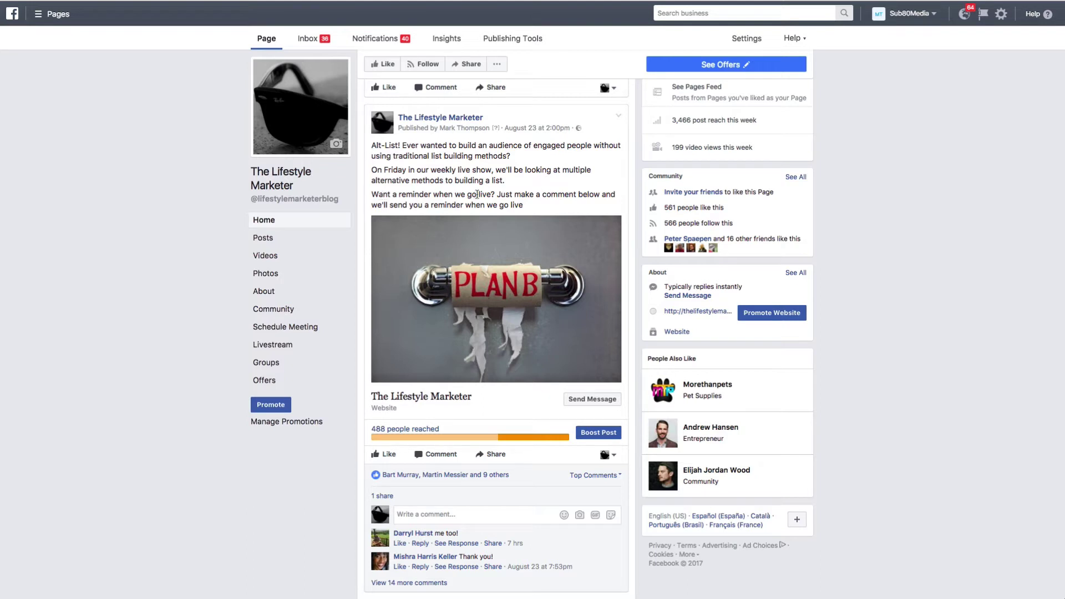
{"action": "scroll", "coordinate": [497, 195], "scroll_direction": "down", "scroll_amount": 5}
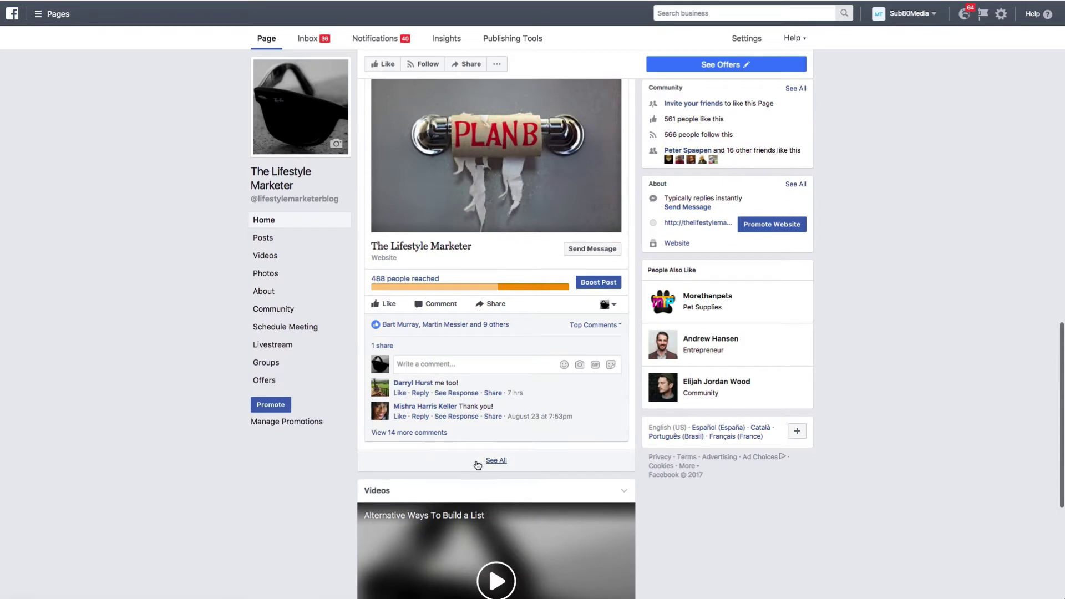
{"action": "scroll", "coordinate": [512, 478], "scroll_direction": "up", "scroll_amount": 4}
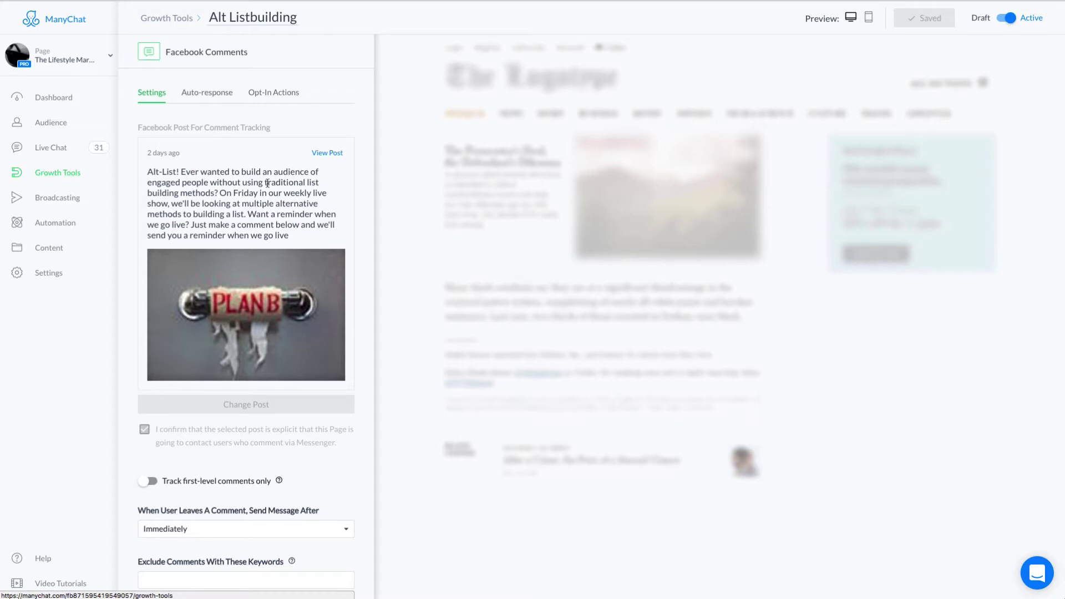
{"action": "scroll", "coordinate": [254, 203], "scroll_direction": "down", "scroll_amount": 1}
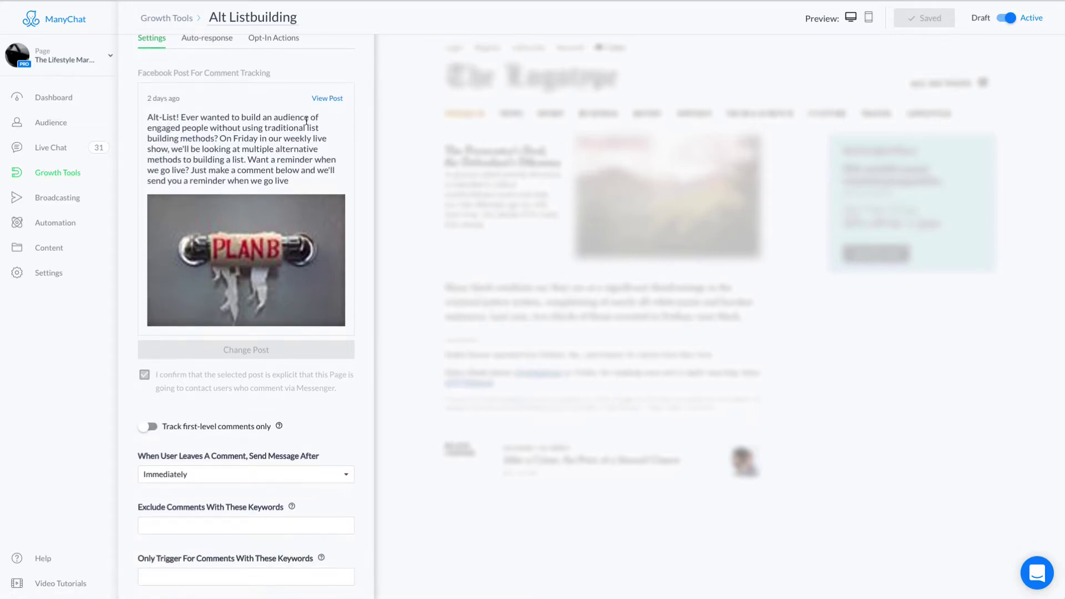
{"action": "scroll", "coordinate": [307, 123], "scroll_direction": "up", "scroll_amount": 1}
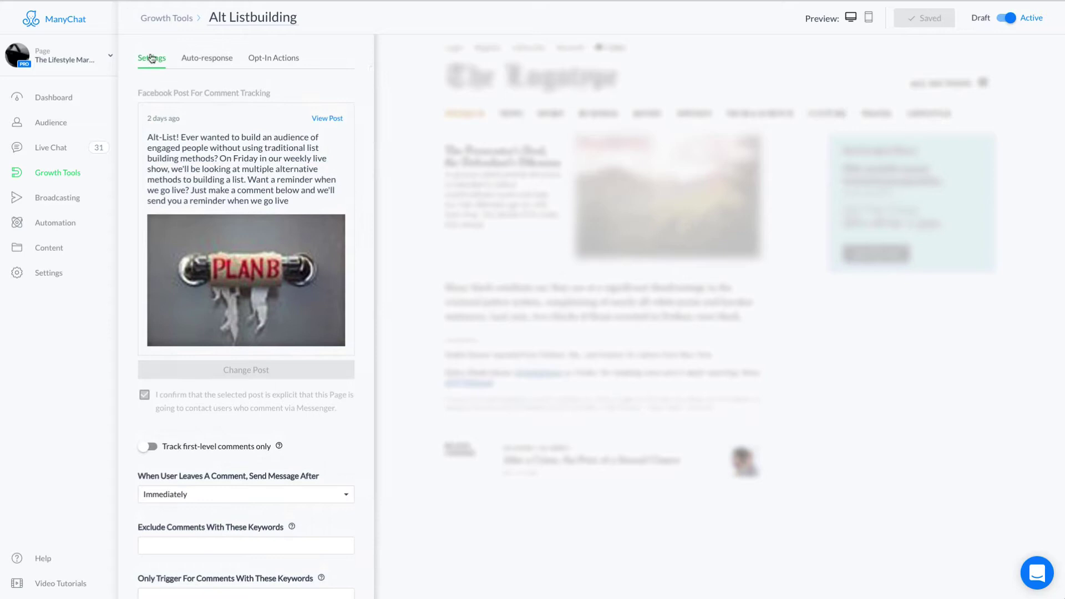
{"action": "scroll", "coordinate": [220, 144], "scroll_direction": "down", "scroll_amount": 1}
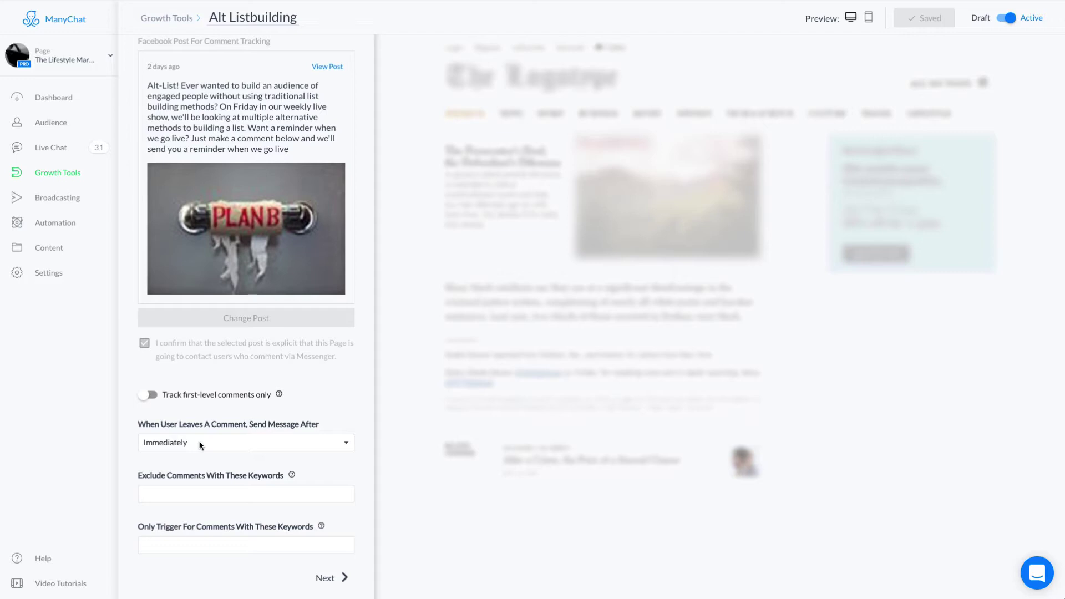
{"action": "scroll", "coordinate": [201, 445], "scroll_direction": "up", "scroll_amount": 2}
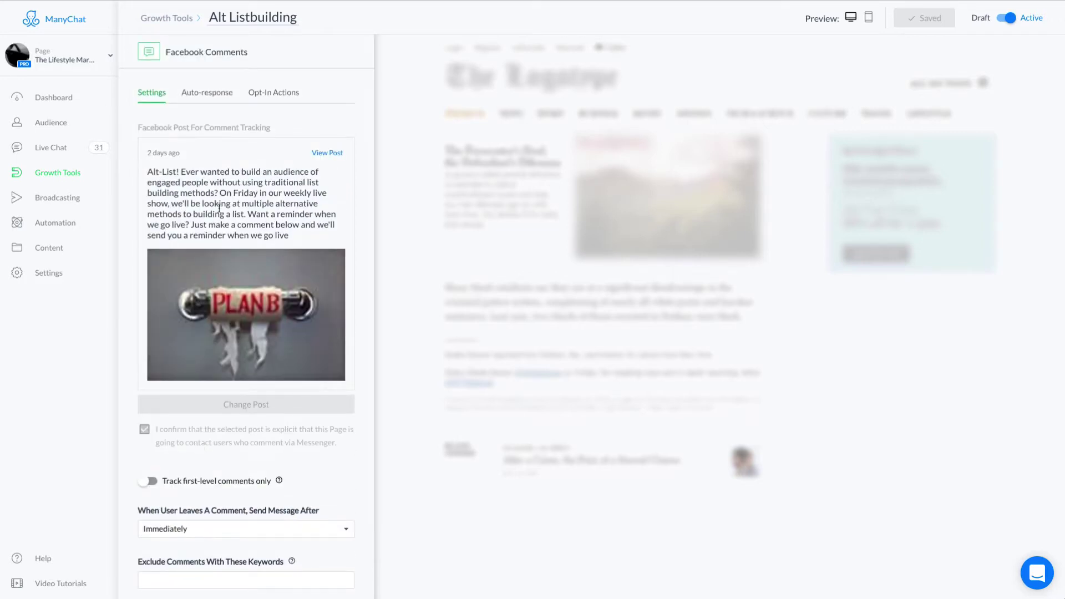
{"action": "left_click", "coordinate": [211, 95]}
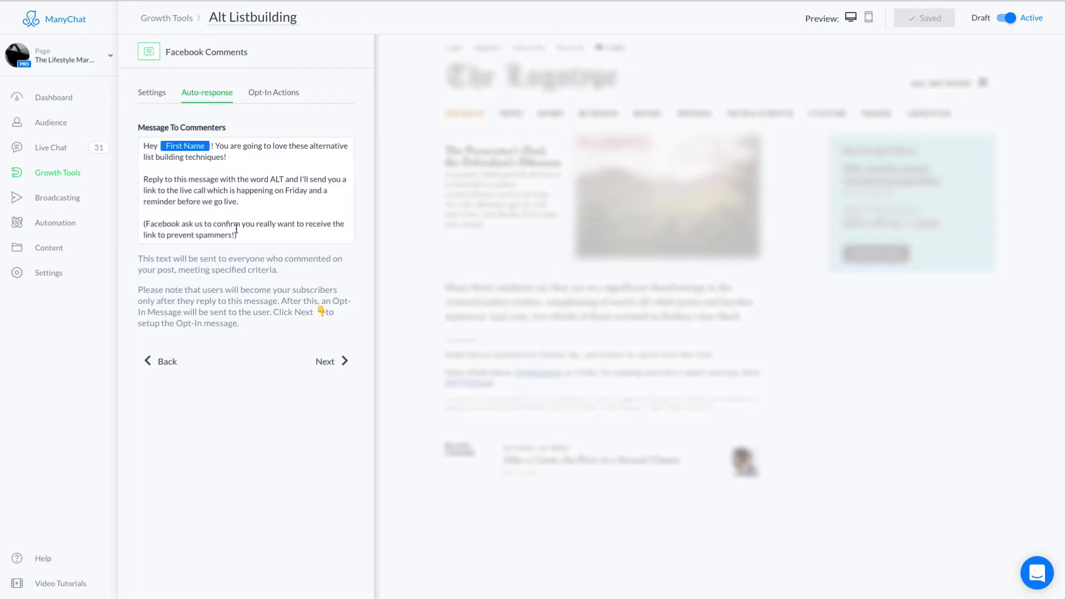
Review the Alt Listbuilding opt-in actions, then return to the Growth Tools list
{"action": "left_click", "coordinate": [266, 95]}
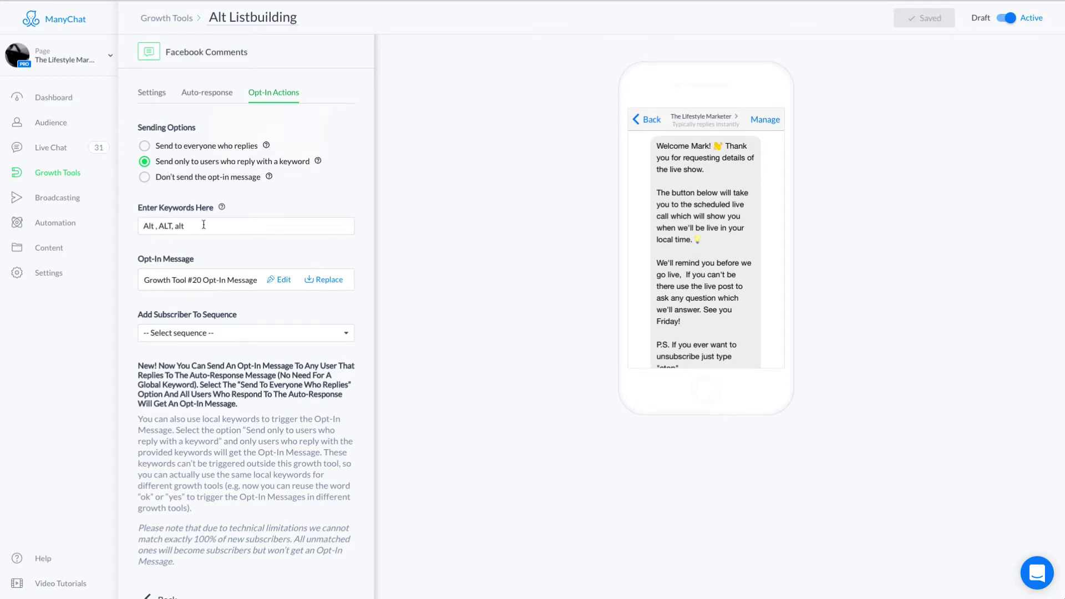
{"action": "scroll", "coordinate": [204, 224], "scroll_direction": "down", "scroll_amount": 1}
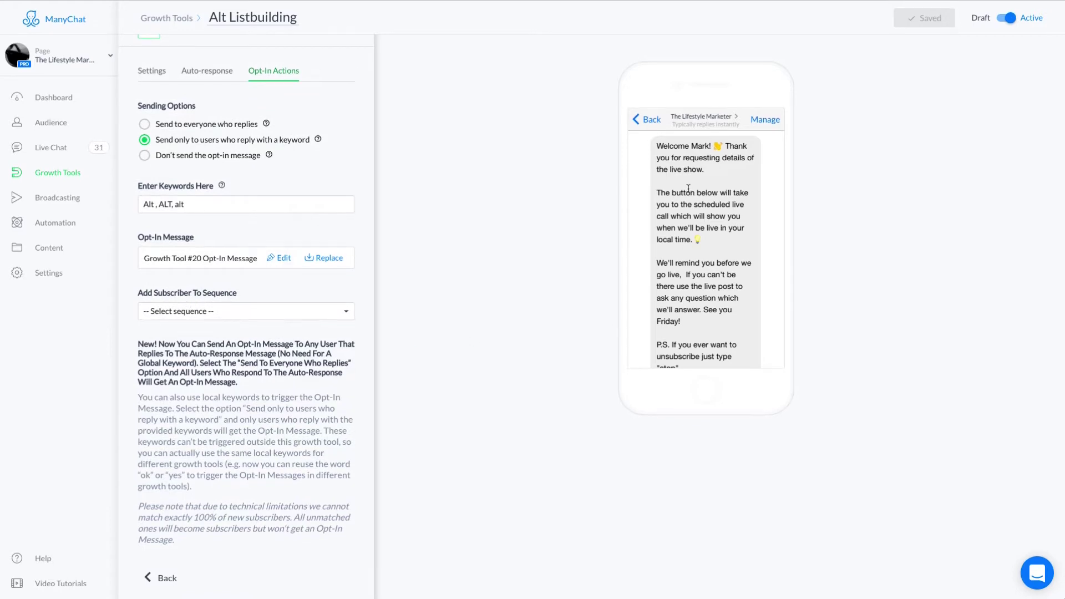
{"action": "scroll", "coordinate": [688, 188], "scroll_direction": "down", "scroll_amount": 3}
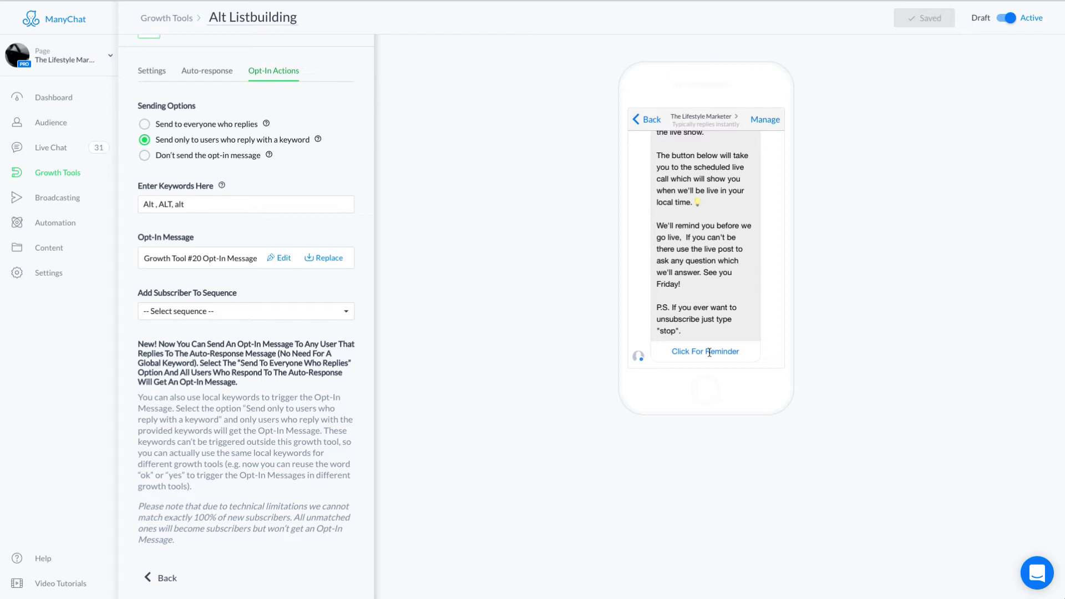
{"action": "scroll", "coordinate": [261, 214], "scroll_direction": "up", "scroll_amount": 1}
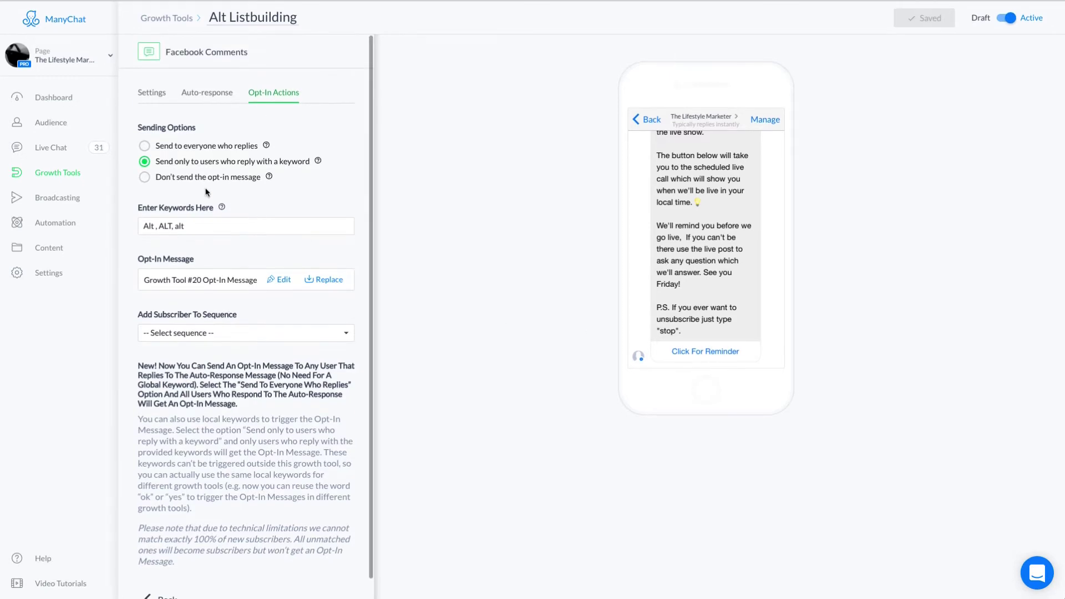
{"action": "left_click", "coordinate": [56, 176]}
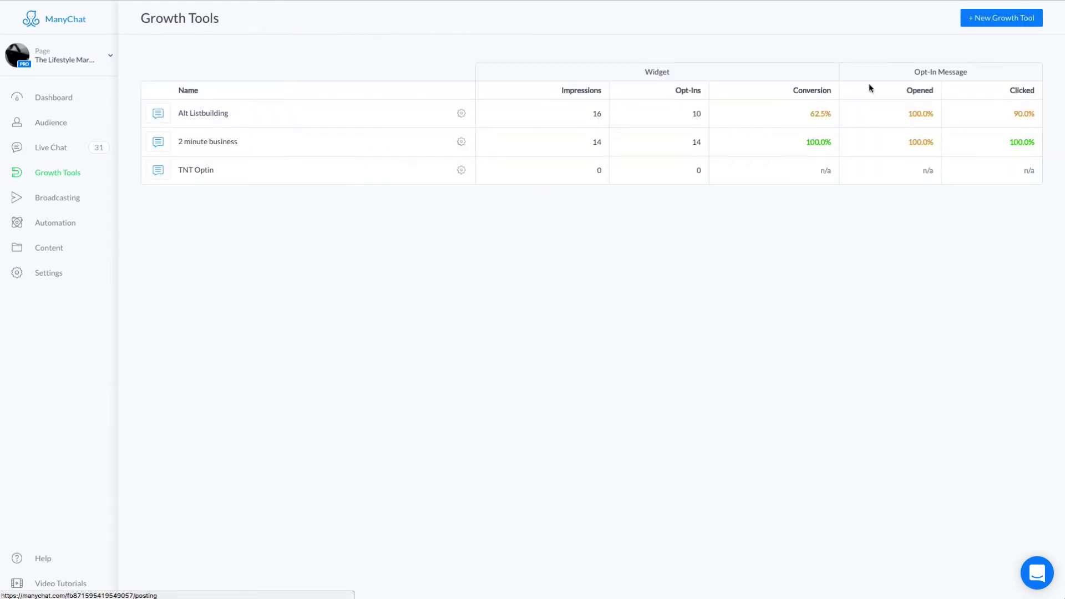
Start a new growth tool, Growth Tool #21, as a Facebook Comments type
{"action": "left_click", "coordinate": [1003, 20]}
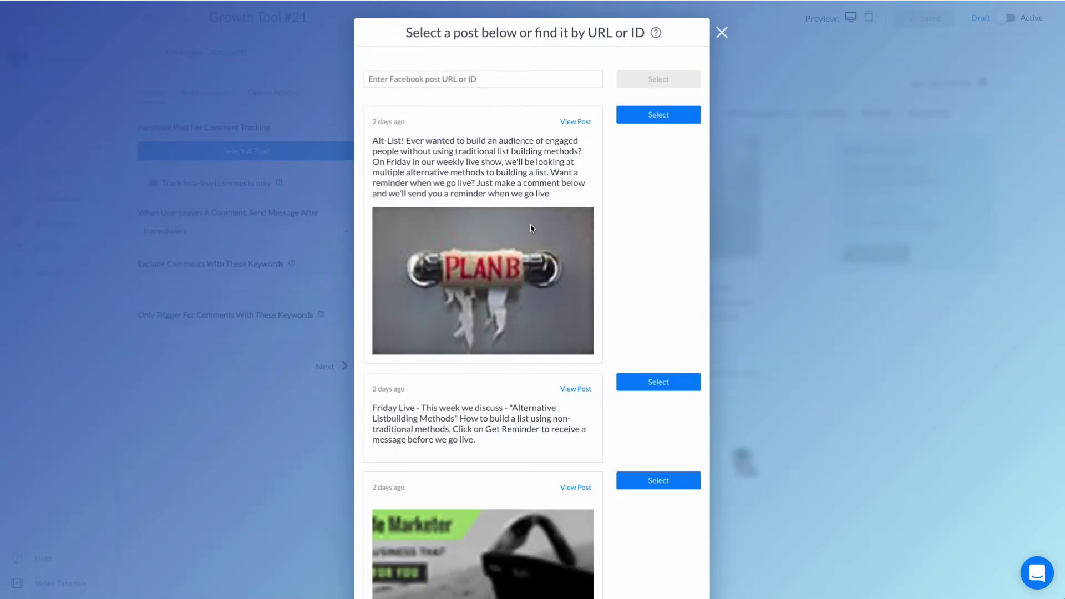
Choose the Alt-List Plan B post for Growth Tool #21 to track, and save the tool
{"action": "scroll", "coordinate": [531, 224], "scroll_direction": "down", "scroll_amount": 10}
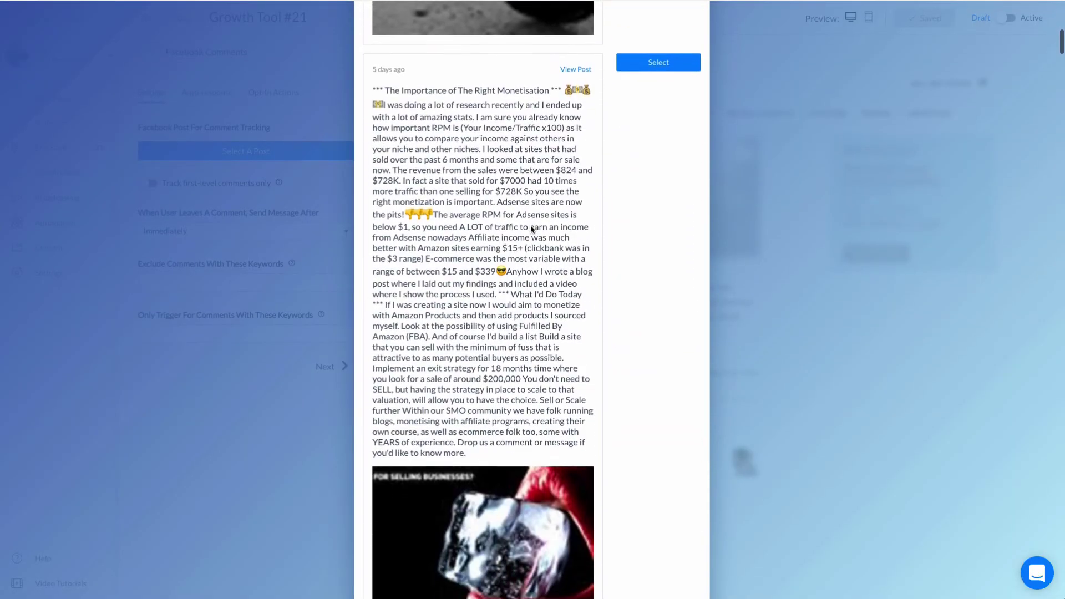
{"action": "scroll", "coordinate": [531, 229], "scroll_direction": "down", "scroll_amount": 14}
{"action": "scroll", "coordinate": [531, 229], "scroll_direction": "up", "scroll_amount": 20}
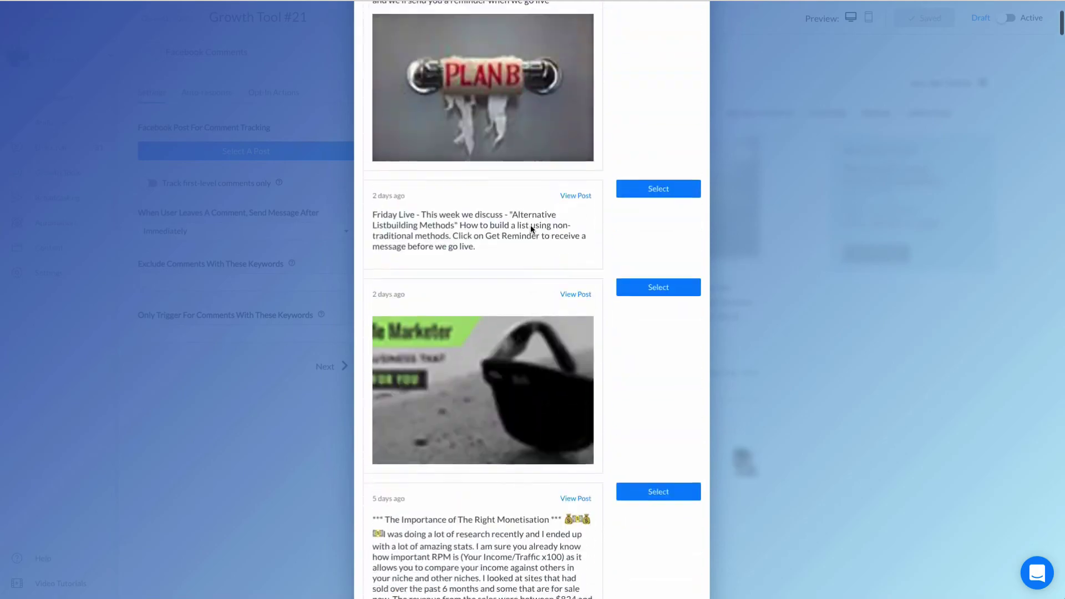
{"action": "scroll", "coordinate": [530, 228], "scroll_direction": "up", "scroll_amount": 3}
{"action": "left_click", "coordinate": [639, 116]}
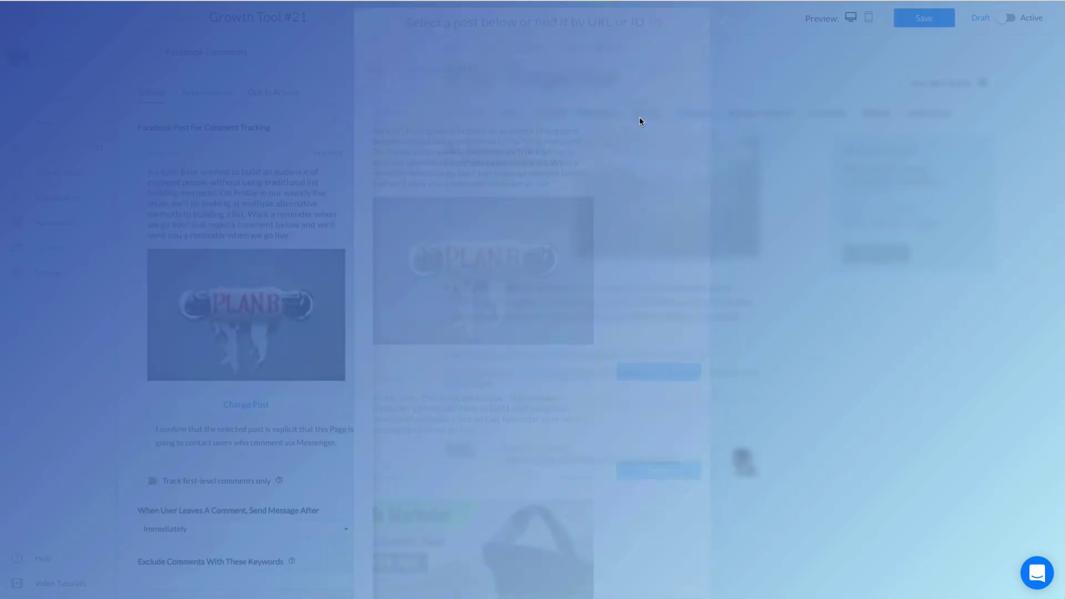
{"action": "scroll", "coordinate": [338, 438], "scroll_direction": "down", "scroll_amount": 3}
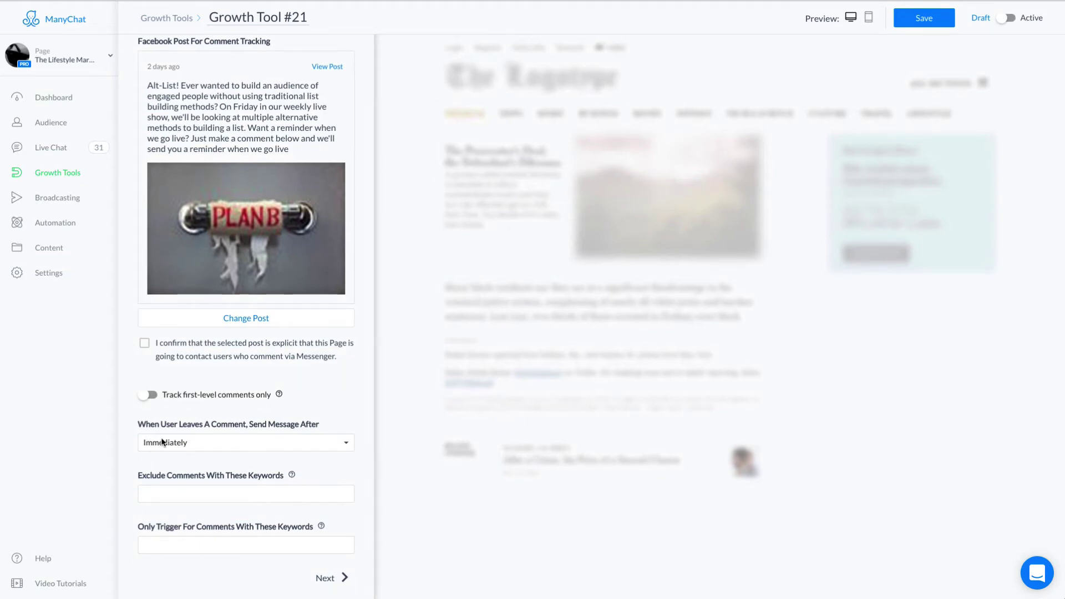
{"action": "scroll", "coordinate": [162, 443], "scroll_direction": "up", "scroll_amount": 3}
{"action": "left_click", "coordinate": [924, 20]}
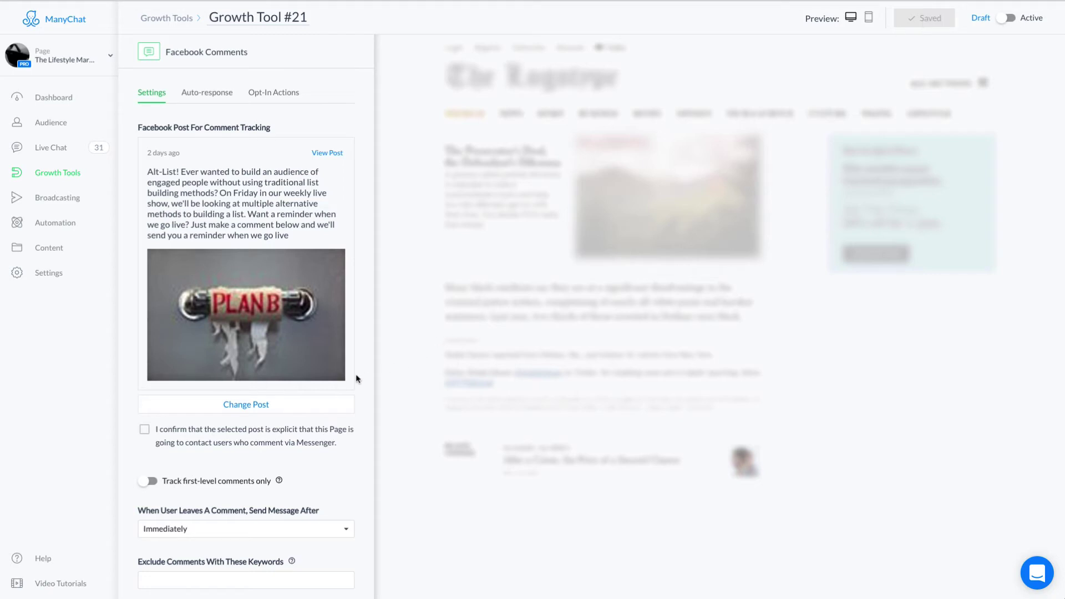
{"action": "scroll", "coordinate": [355, 374], "scroll_direction": "down", "scroll_amount": 3}
Switch the auto-response greeting's name tag from Full Name to First Name
{"action": "left_click", "coordinate": [335, 577]}
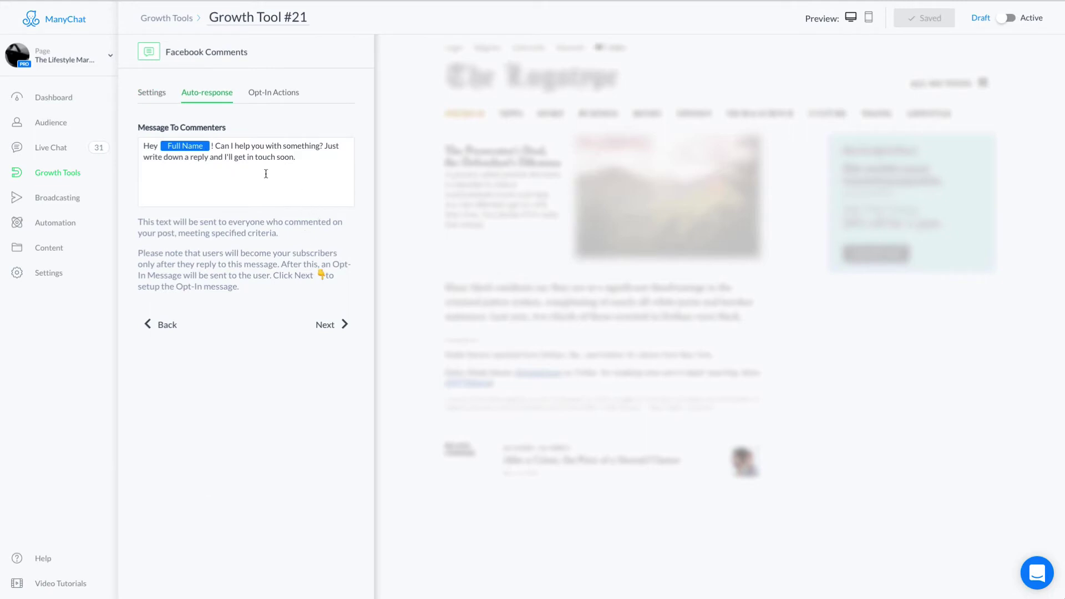
{"action": "left_click", "coordinate": [186, 147]}
{"action": "left_click", "coordinate": [158, 128]}
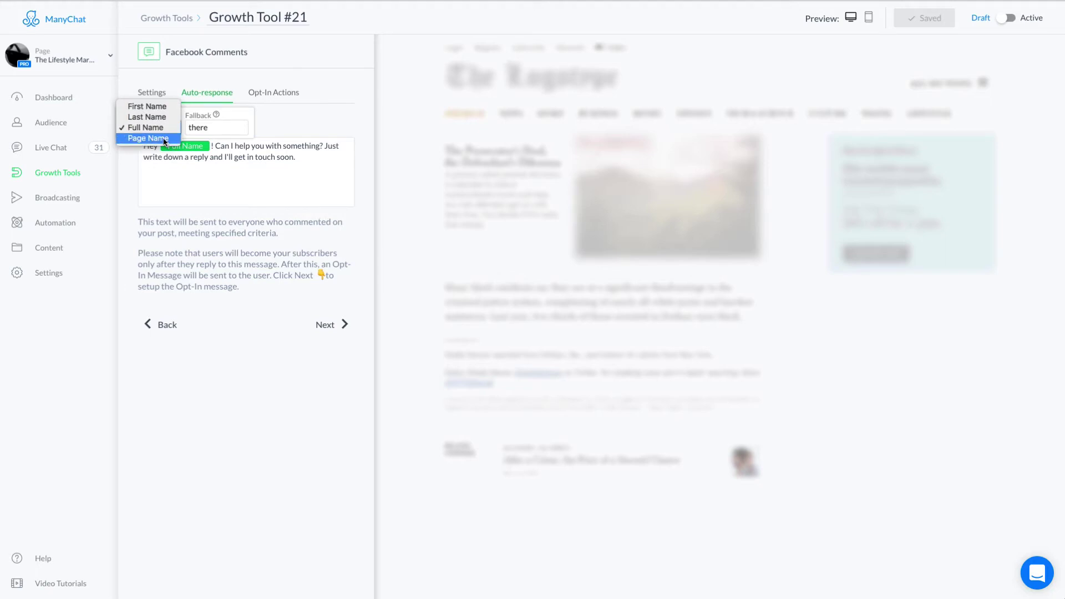
{"action": "left_click", "coordinate": [147, 106]}
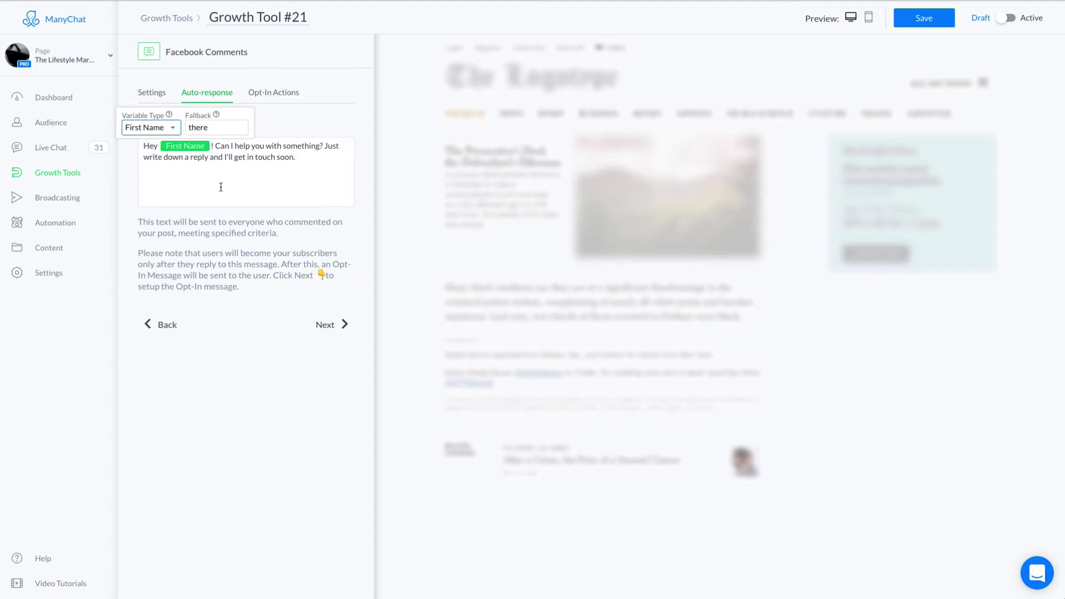
{"action": "left_click", "coordinate": [224, 147]}
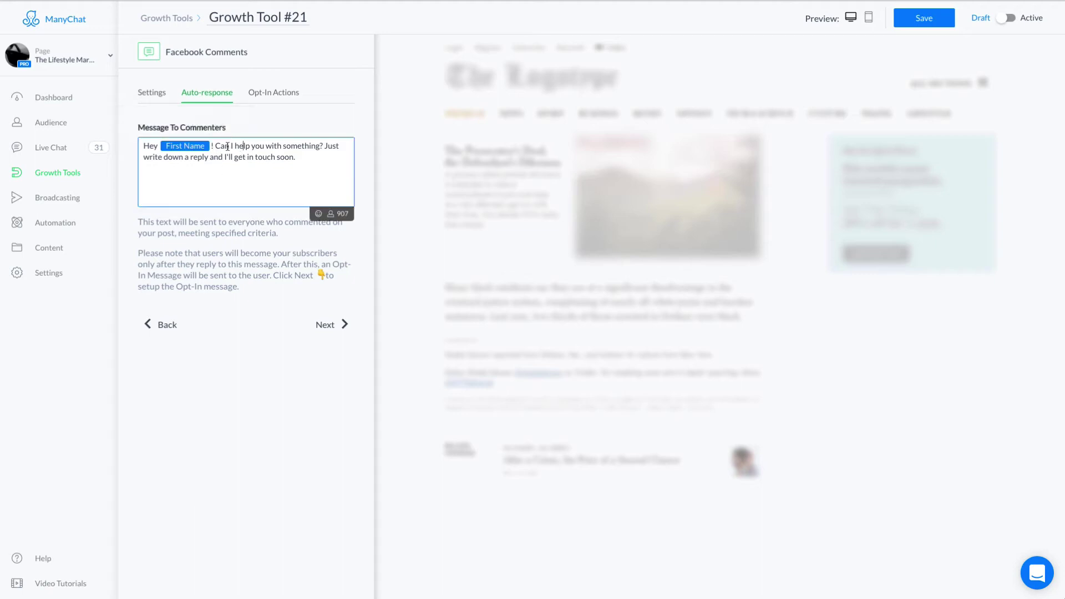
Replace the greeting text with 'Thanks for your interest we need to confirm that you really want our free report'
{"action": "left_click_drag", "start_coordinate": [224, 147], "coordinate": [307, 160]}
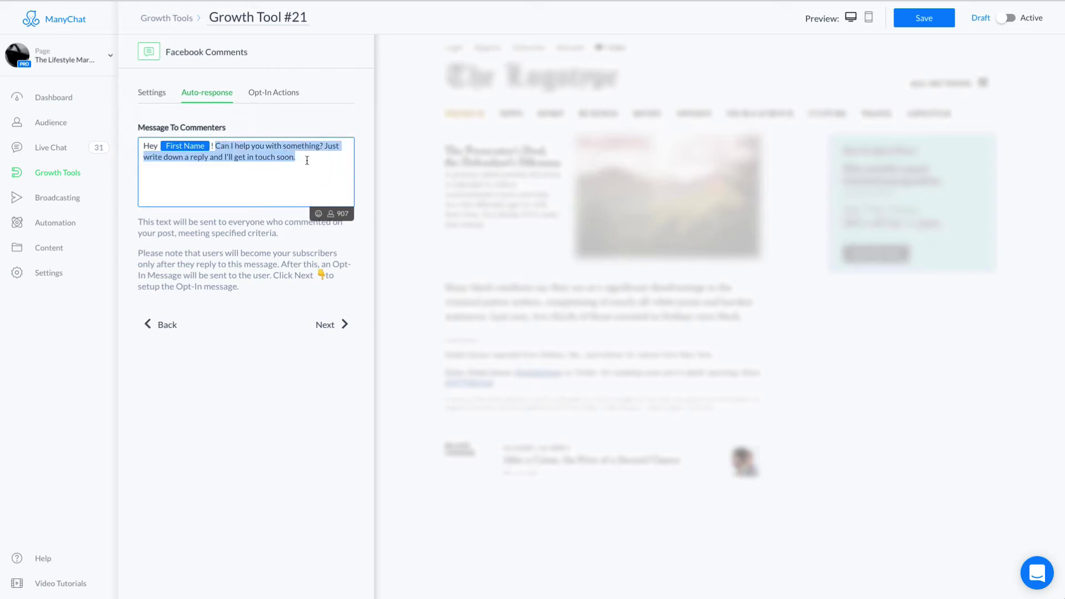
{"action": "type", "text": "Than"}
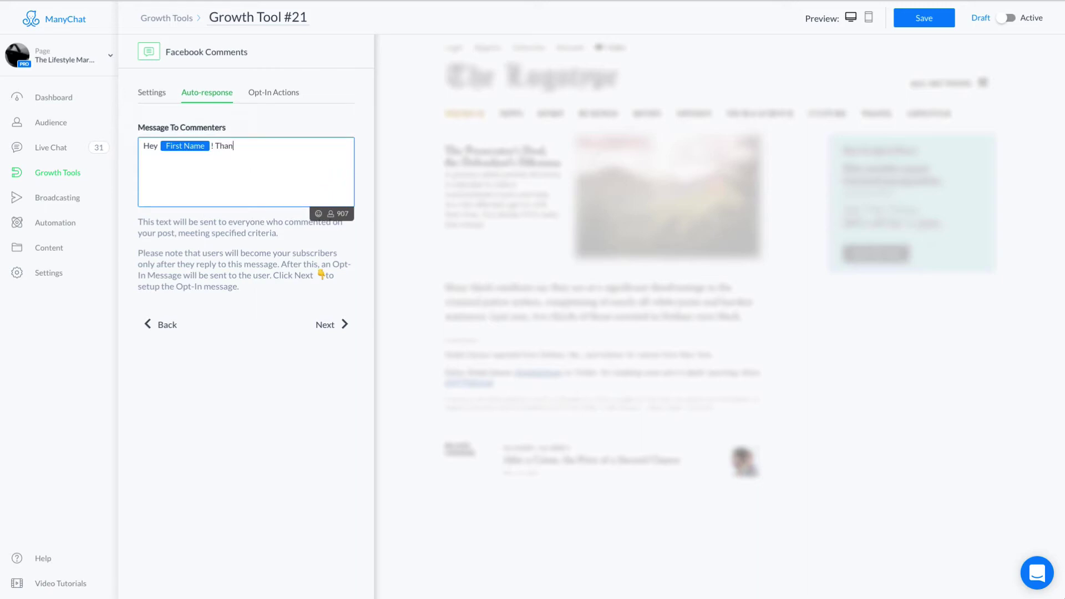
{"action": "type", "text": "ks for your interest we need to confirm"}
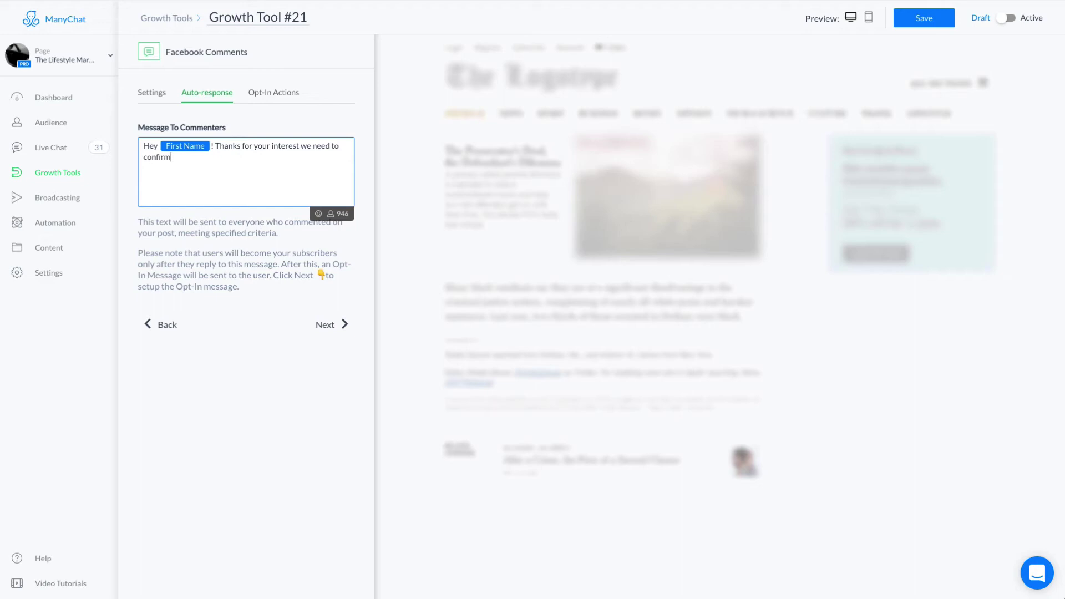
{"action": "type", "text": " that you relly want our free trpor"}
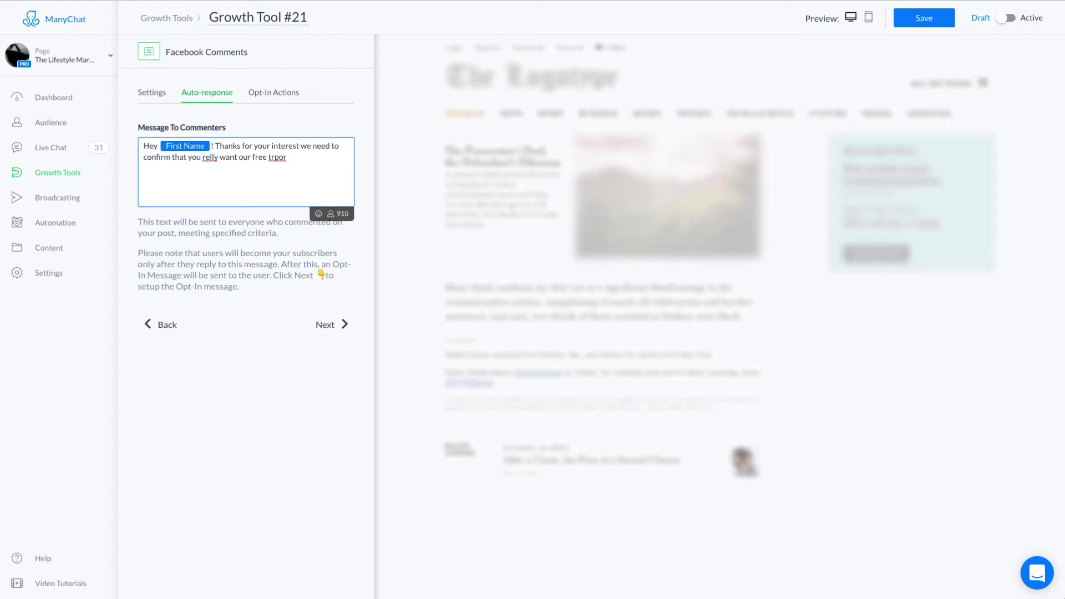
{"action": "key", "text": "BackSpace"}
{"action": "key", "text": "BackSpace"}
{"action": "key", "text": "BackSpace"}
{"action": "key", "text": "BackSpace"}
{"action": "key", "text": "BackSpace"}
{"action": "type", "text": "report"}
{"action": "right_click", "coordinate": [212, 158]}
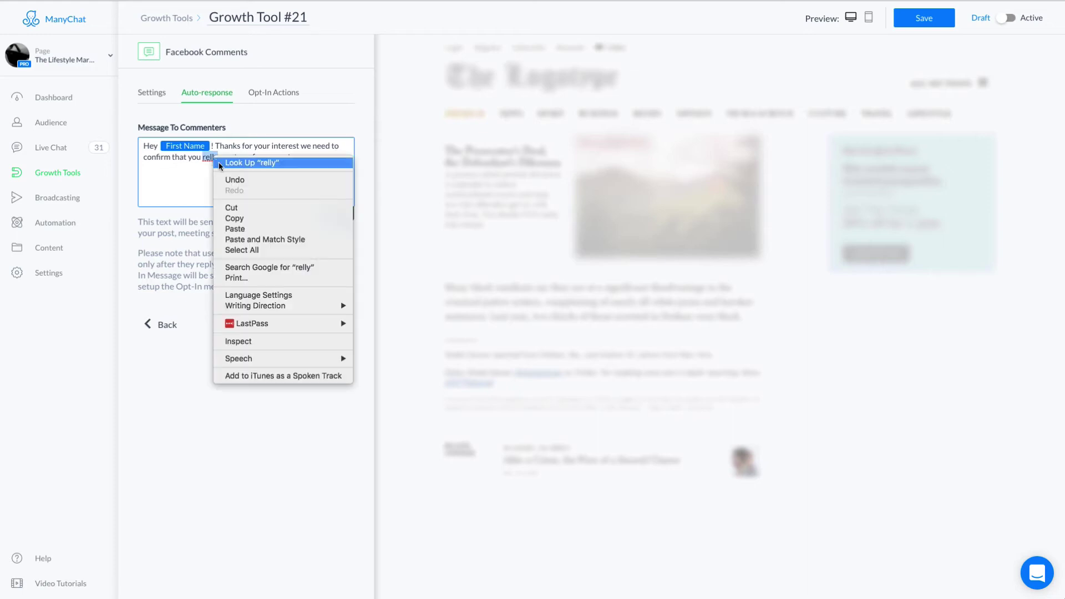
{"action": "left_click", "coordinate": [204, 170]}
{"action": "left_click", "coordinate": [210, 157]}
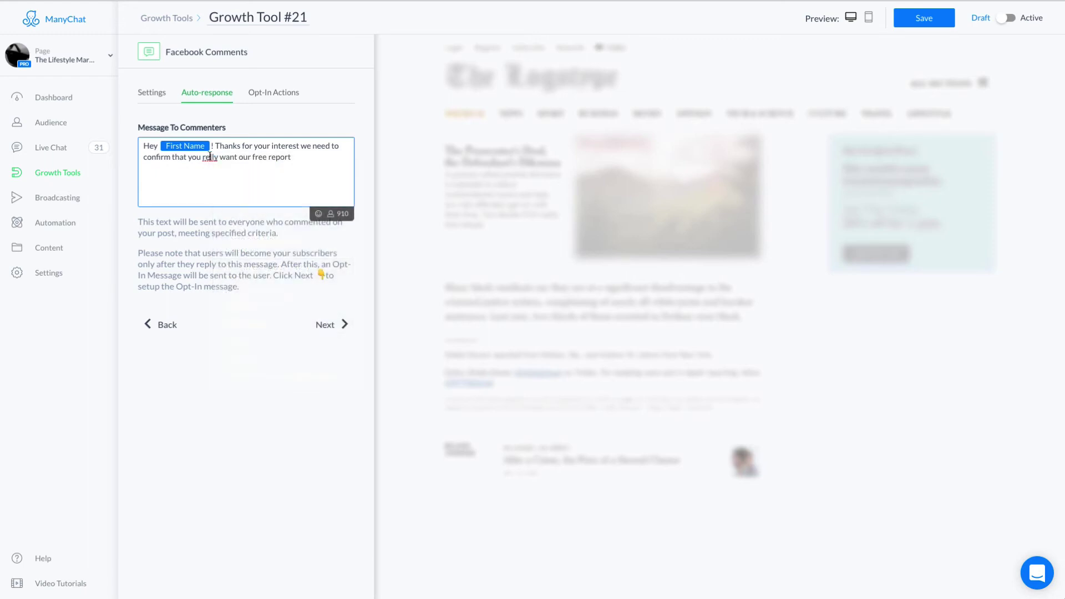
{"action": "type", "text": "al"}
{"action": "left_click", "coordinate": [311, 157]}
{"action": "type", "text": ">"}
Add the line 'Please type Yes in the comments' and save the auto-response
{"action": "key", "text": "Return"}
{"action": "type", "text": "Please type"}
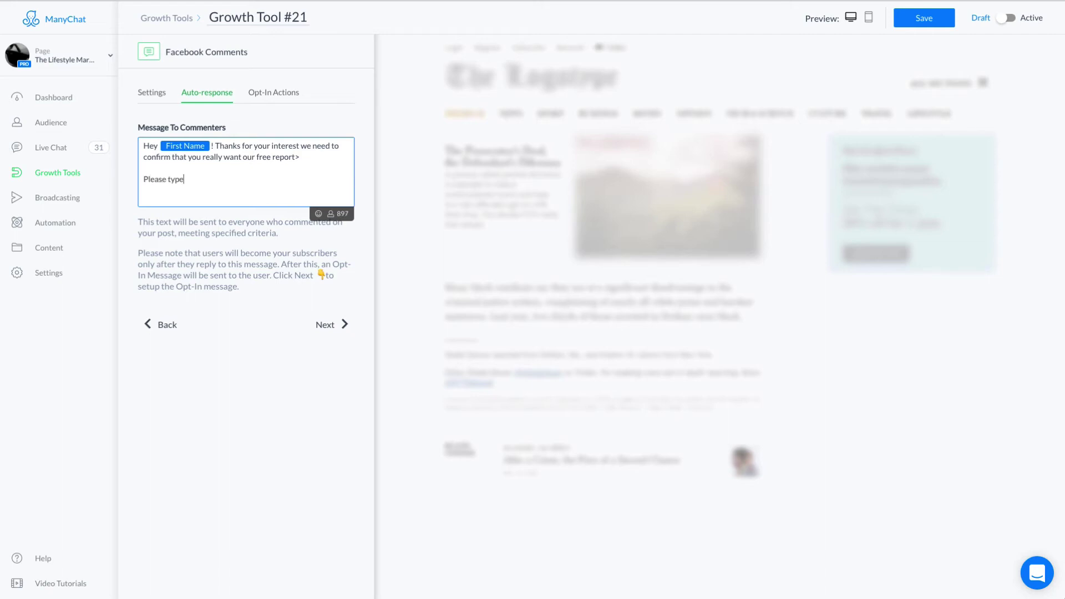
{"action": "type", "text": " i"}
{"action": "key", "text": "BackSpace"}
{"action": "type", "text": "Yes in the comments"}
{"action": "key", "text": "Return"}
{"action": "key", "text": "Return"}
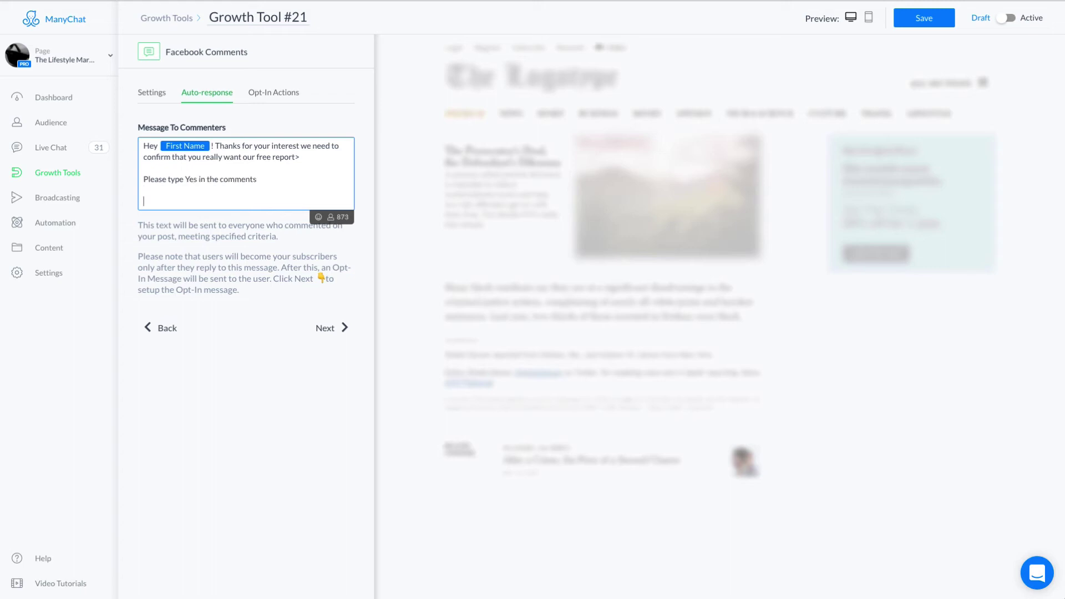
{"action": "type", "text": "FB..."}
{"action": "left_click", "coordinate": [908, 21]}
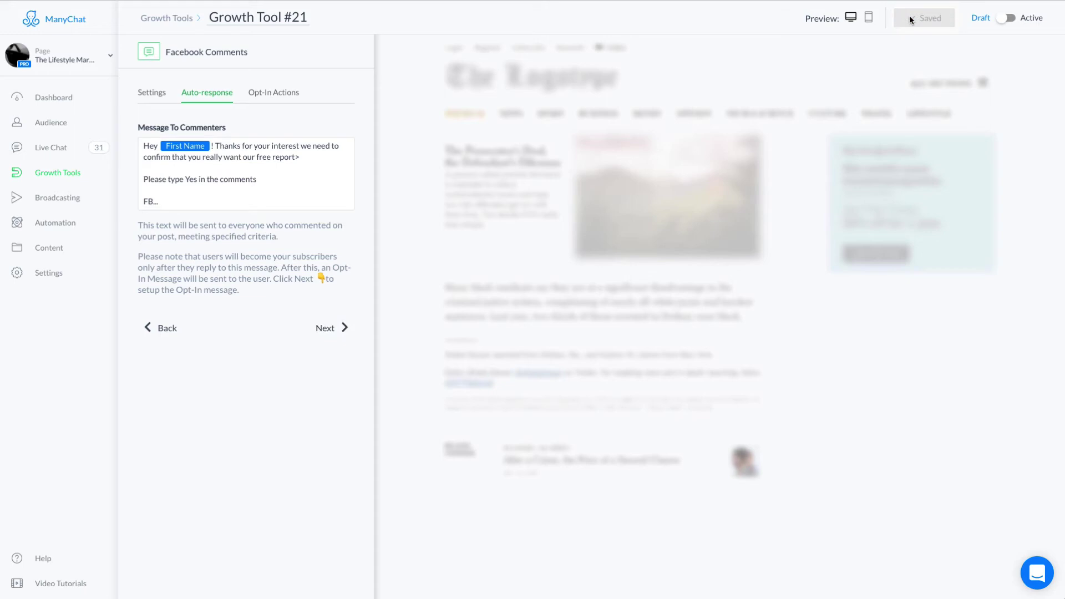
{"action": "left_click", "coordinate": [335, 328]}
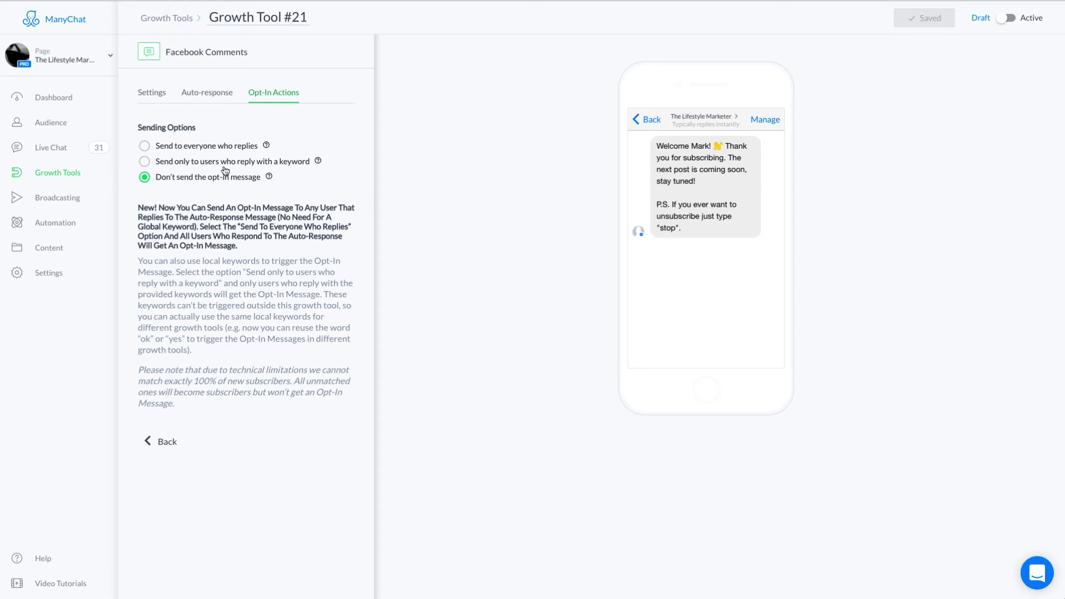
Send the opt-in only to replies with keywords 'Yes, YES, yes', no sequence, and save
{"action": "left_click", "coordinate": [145, 162]}
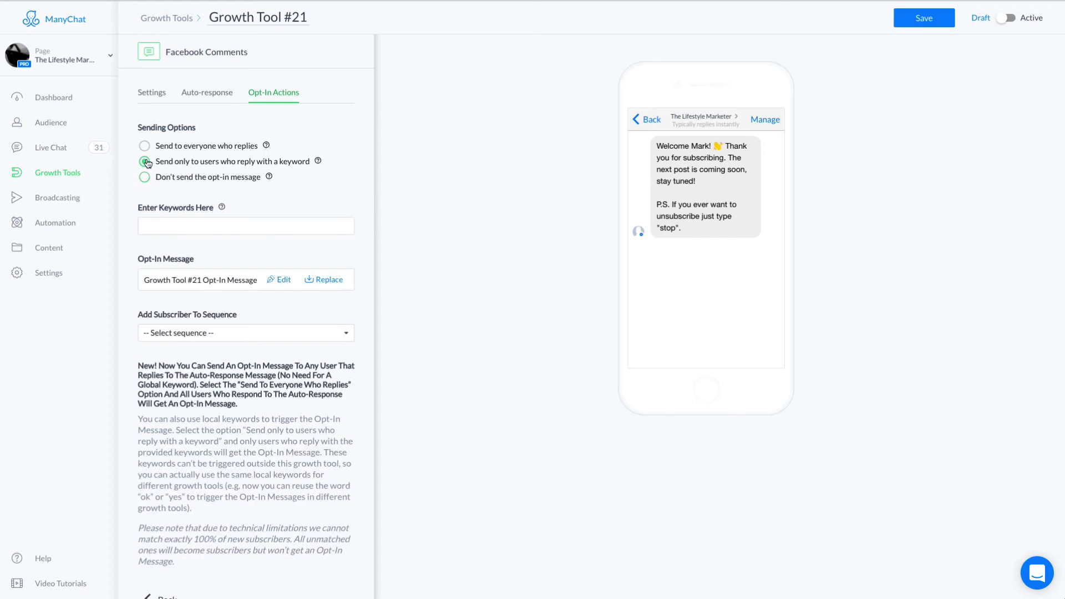
{"action": "left_click", "coordinate": [194, 223]}
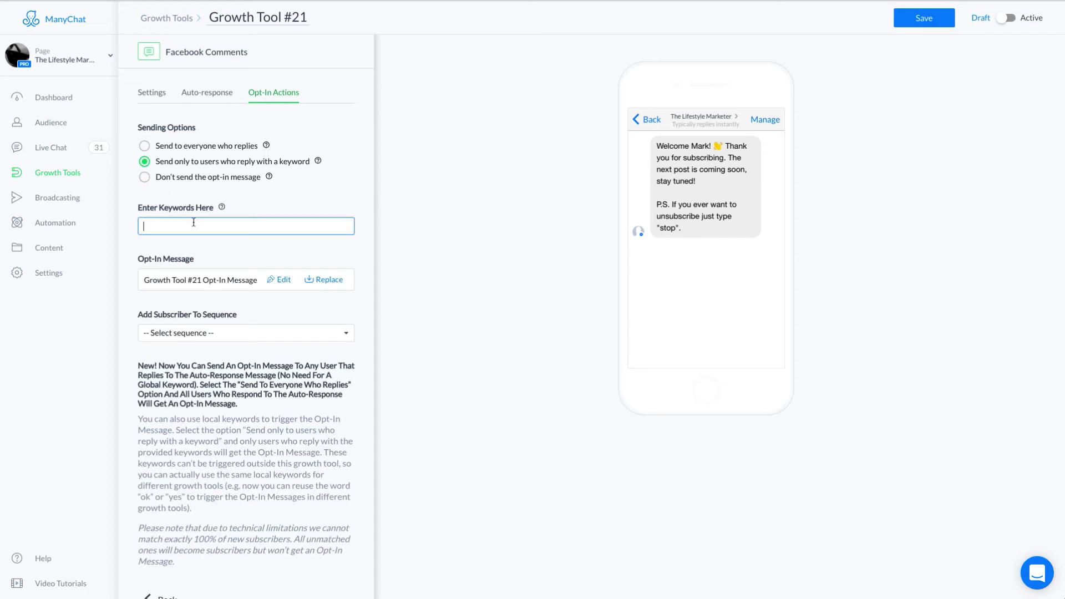
{"action": "type", "text": "Yes, YES, yes"}
{"action": "left_click", "coordinate": [332, 332]}
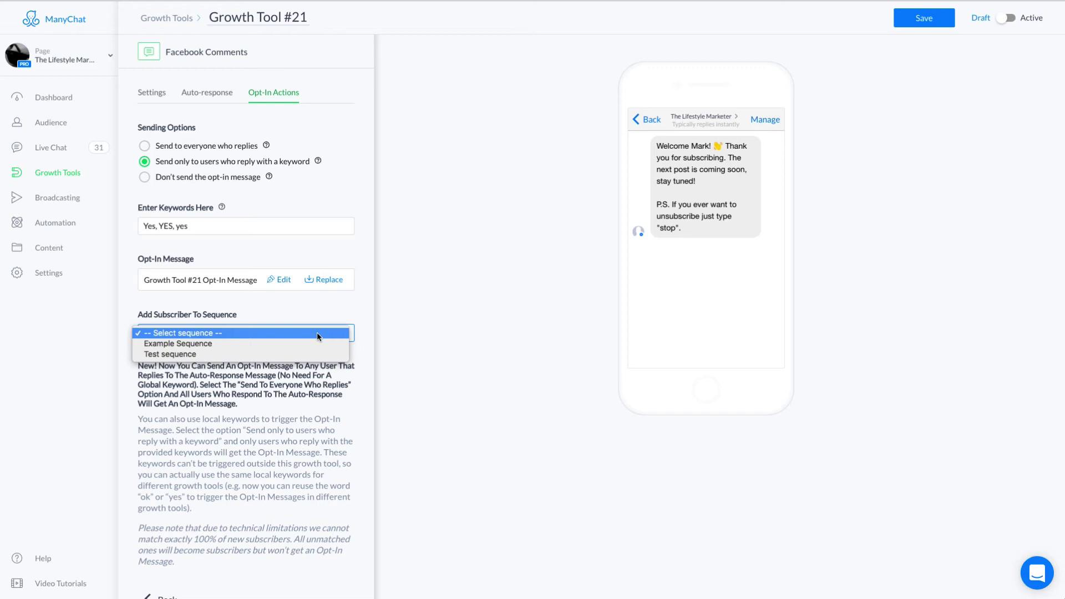
{"action": "left_click", "coordinate": [305, 301]}
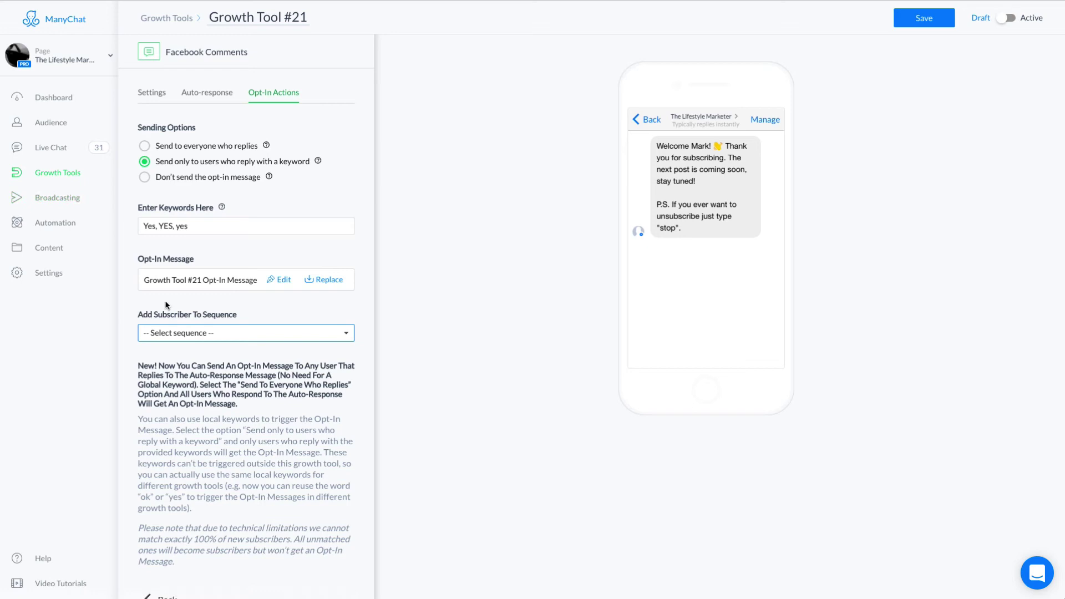
{"action": "left_click", "coordinate": [919, 20]}
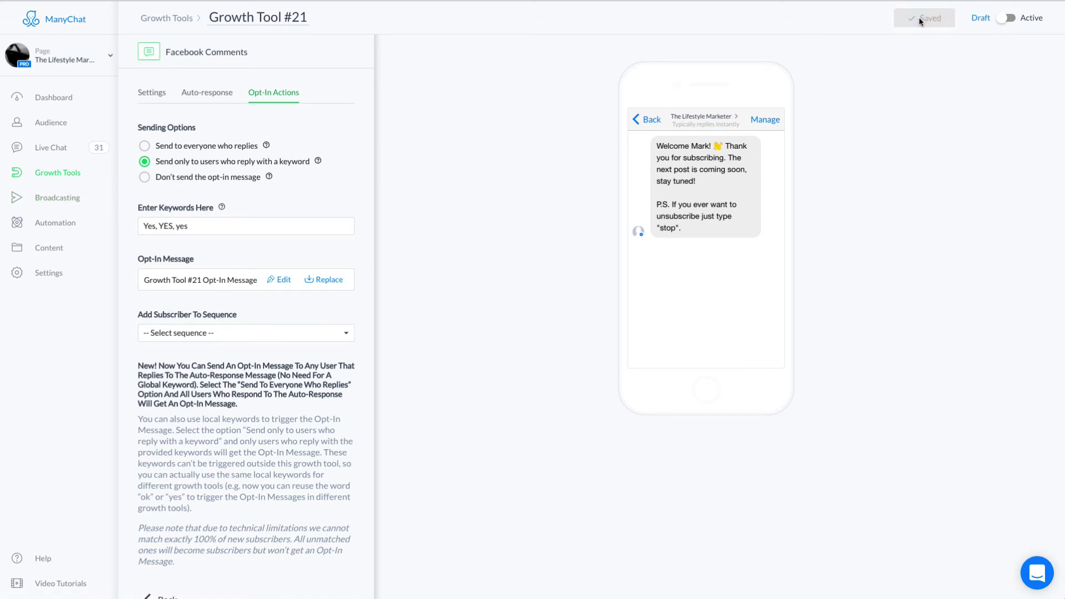
Replace the opt-in text after 'Thank you for subscribing.' with 'To get your free report click the button below'
{"action": "scroll", "coordinate": [335, 179], "scroll_direction": "down", "scroll_amount": 1}
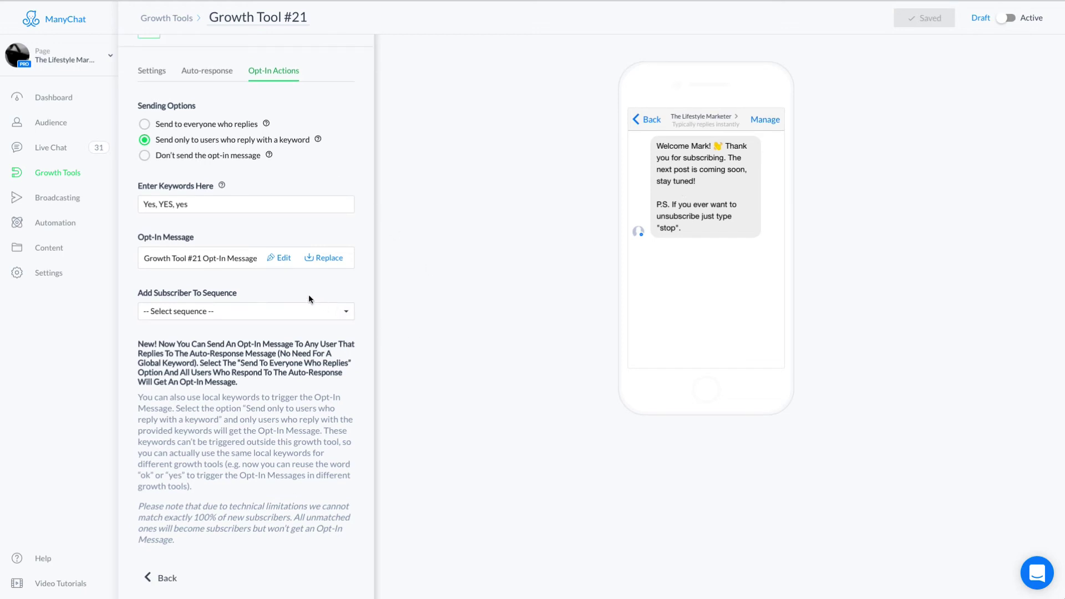
{"action": "left_click", "coordinate": [281, 260]}
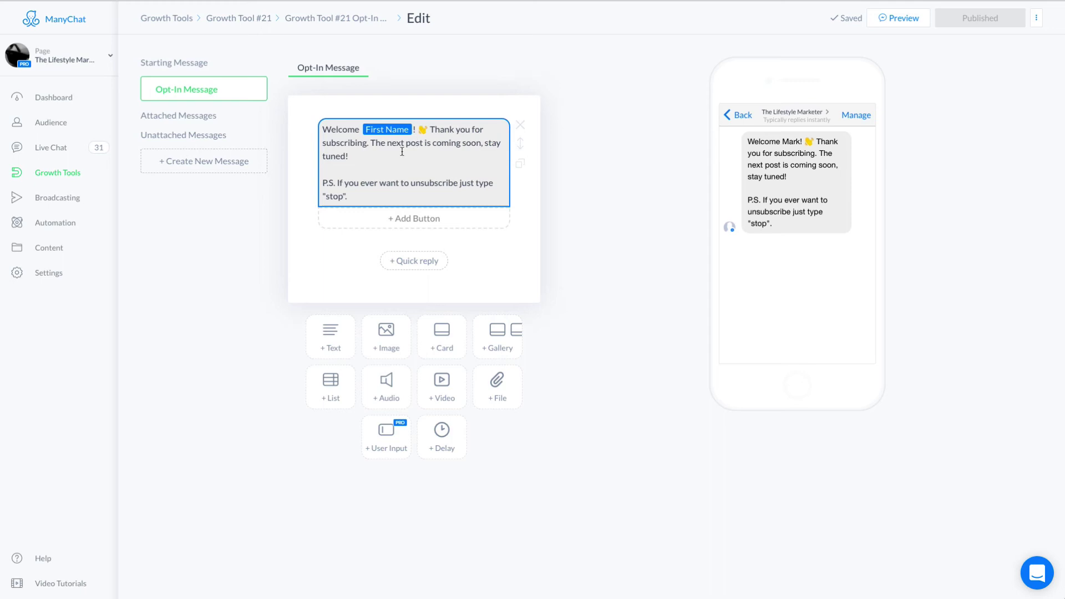
{"action": "left_click_drag", "start_coordinate": [370, 143], "coordinate": [372, 205]}
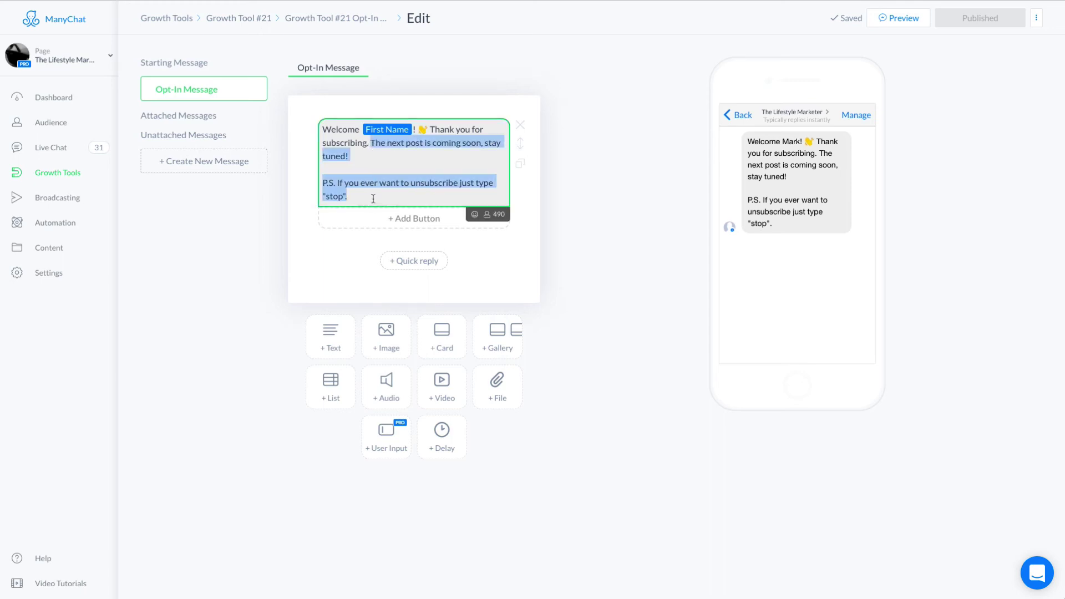
{"action": "type", "text": "To get"}
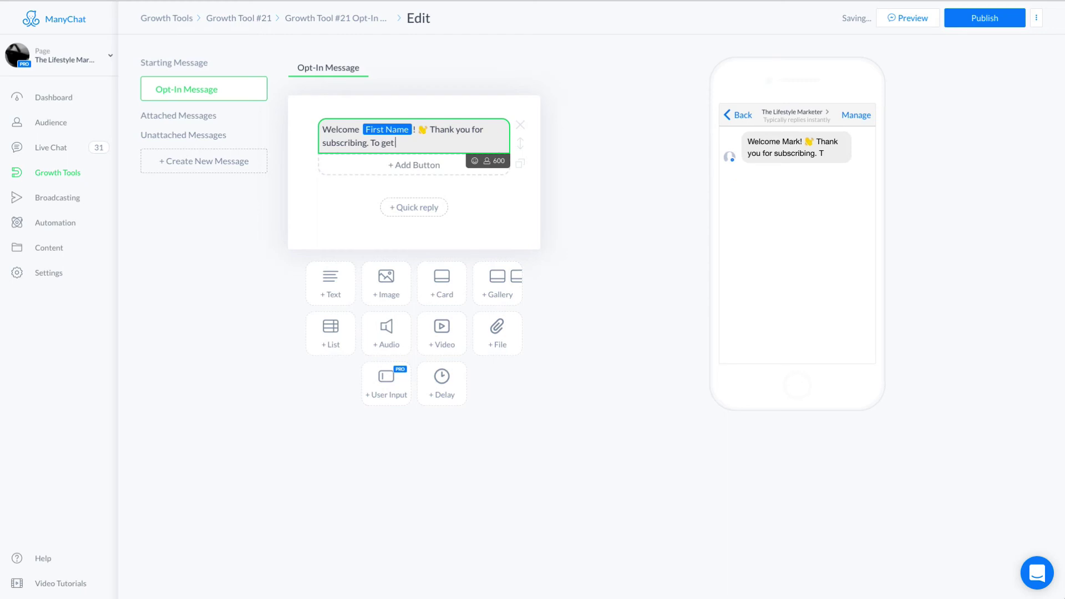
{"action": "type", "text": " your free"}
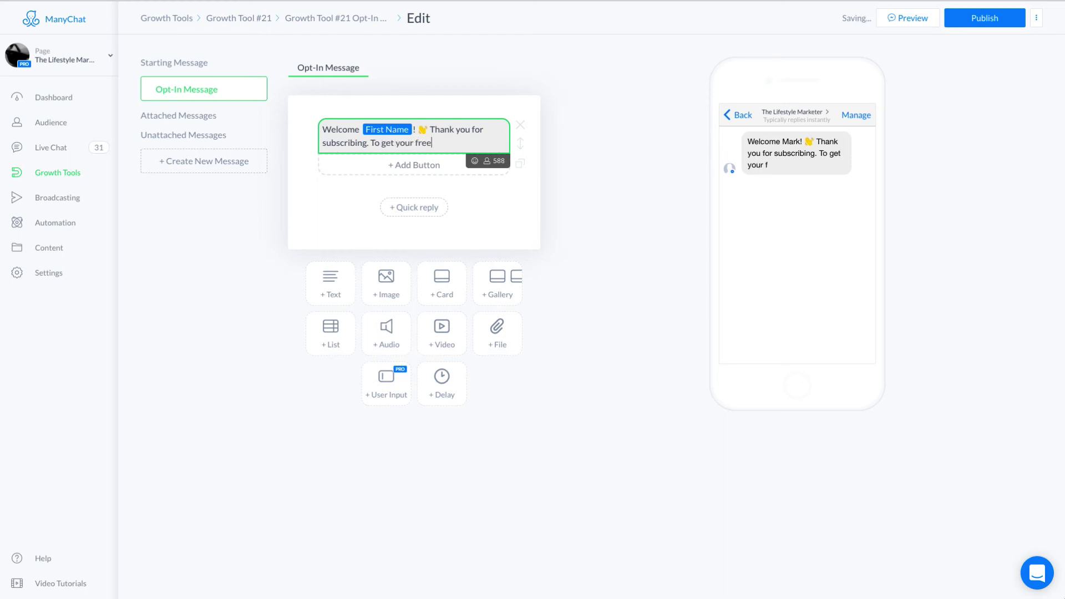
{"action": "type", "text": " report click the butto"}
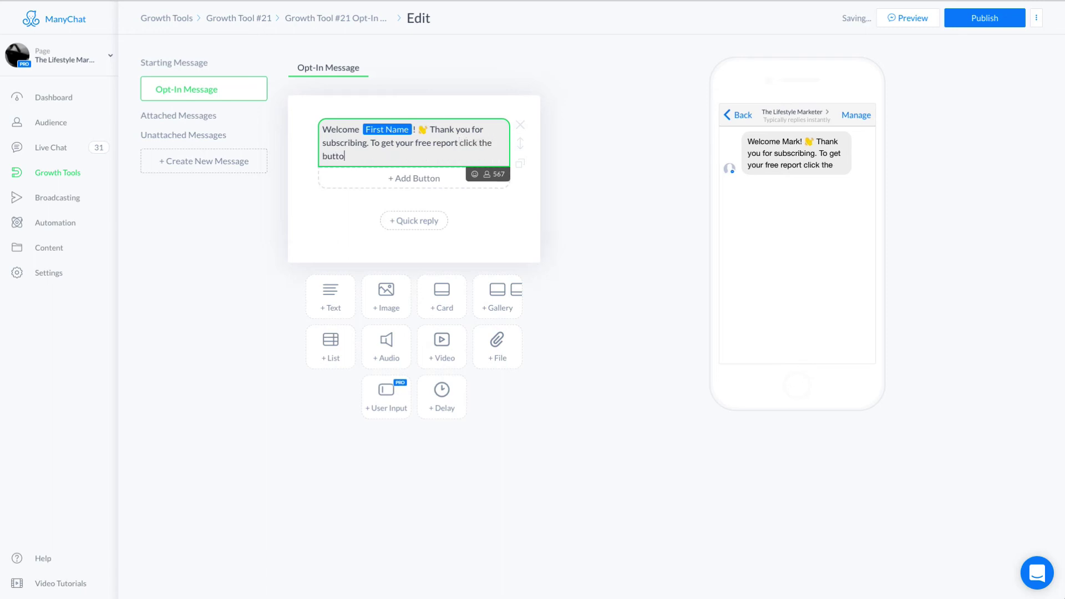
{"action": "type", "text": "n below"}
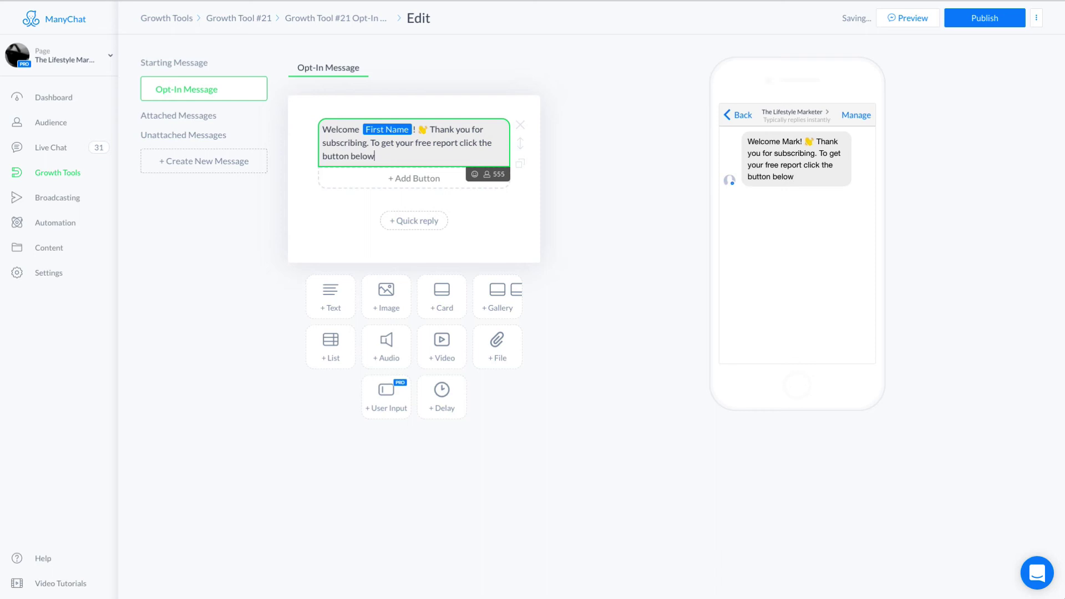
{"action": "left_click", "coordinate": [411, 178]}
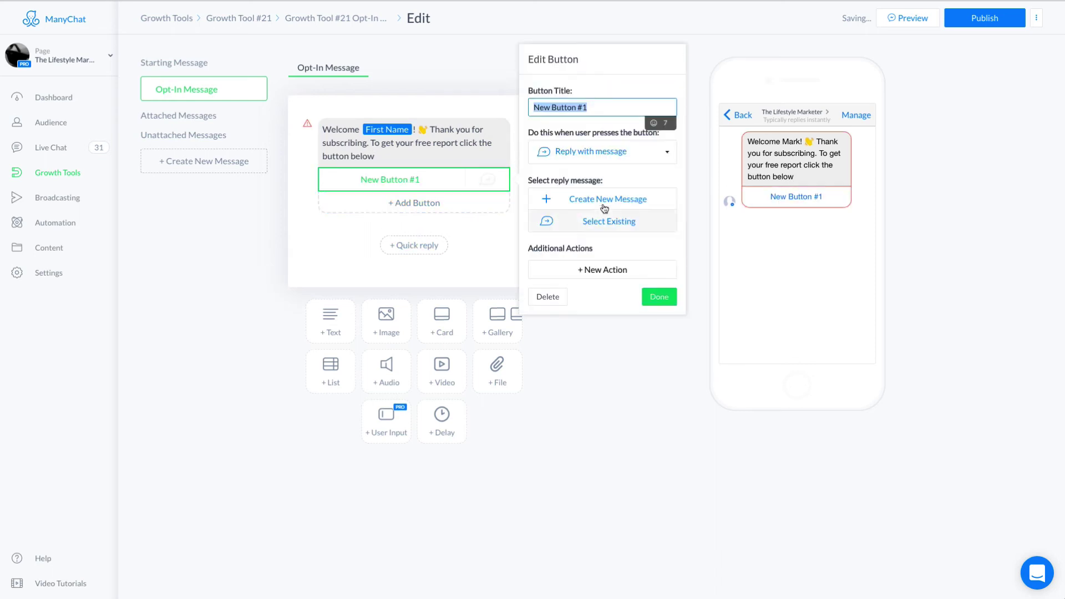
{"action": "left_click", "coordinate": [611, 158]}
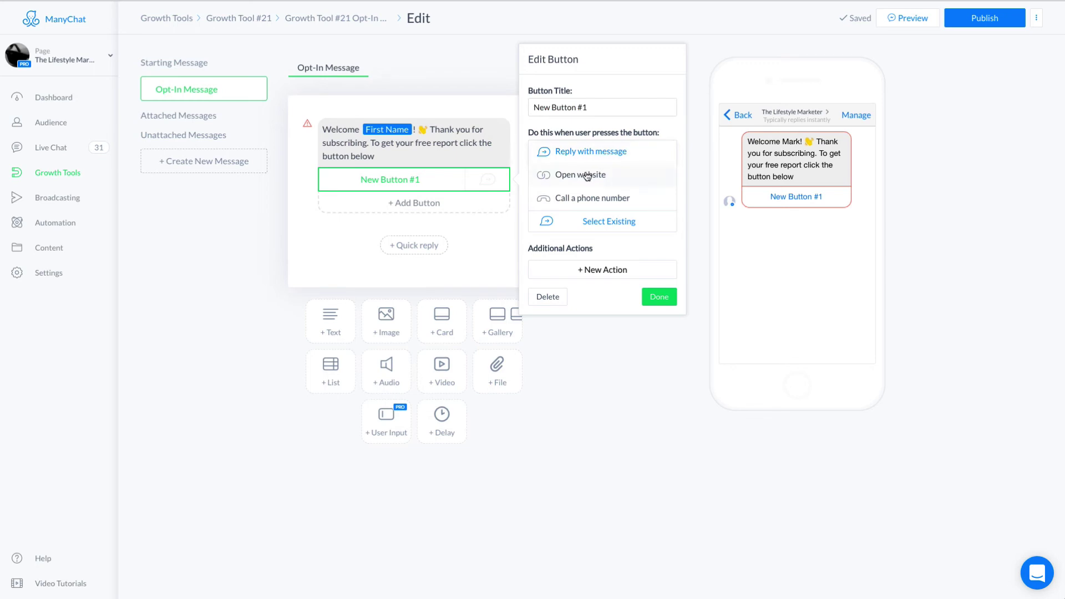
{"action": "left_click", "coordinate": [587, 175]}
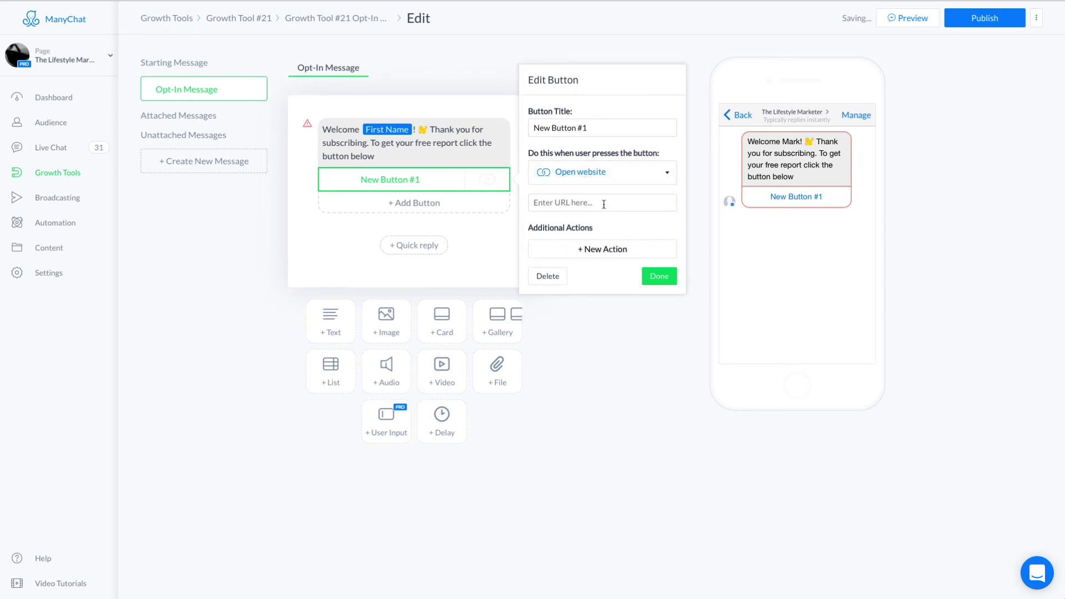
{"action": "left_click", "coordinate": [604, 205]}
{"action": "type", "text": "htt"}
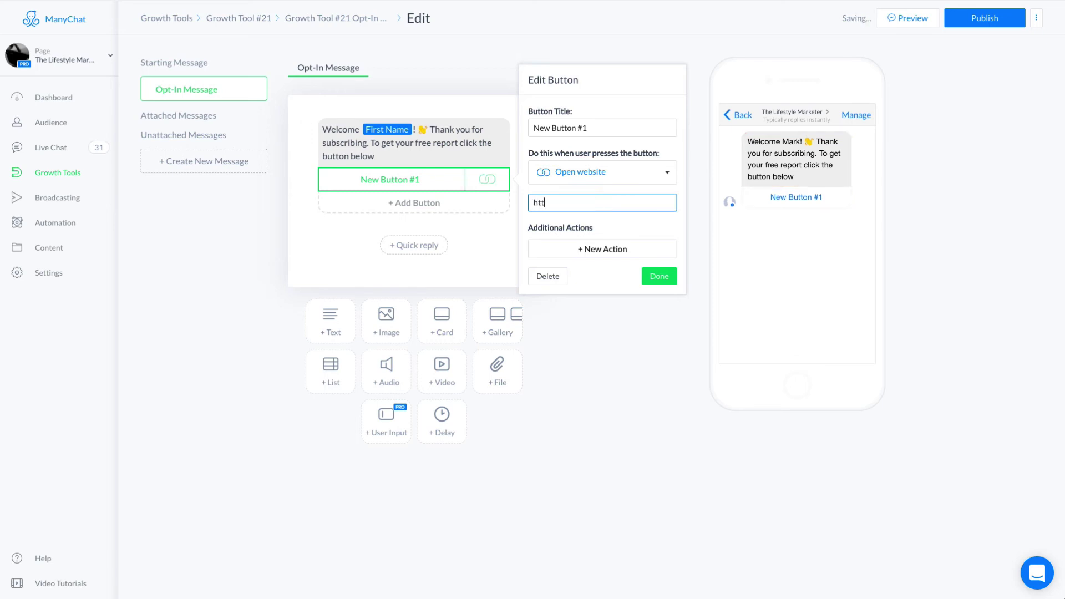
{"action": "type", "text": "ps://thelifestylem"}
{"action": "type", "text": "arketer.co"}
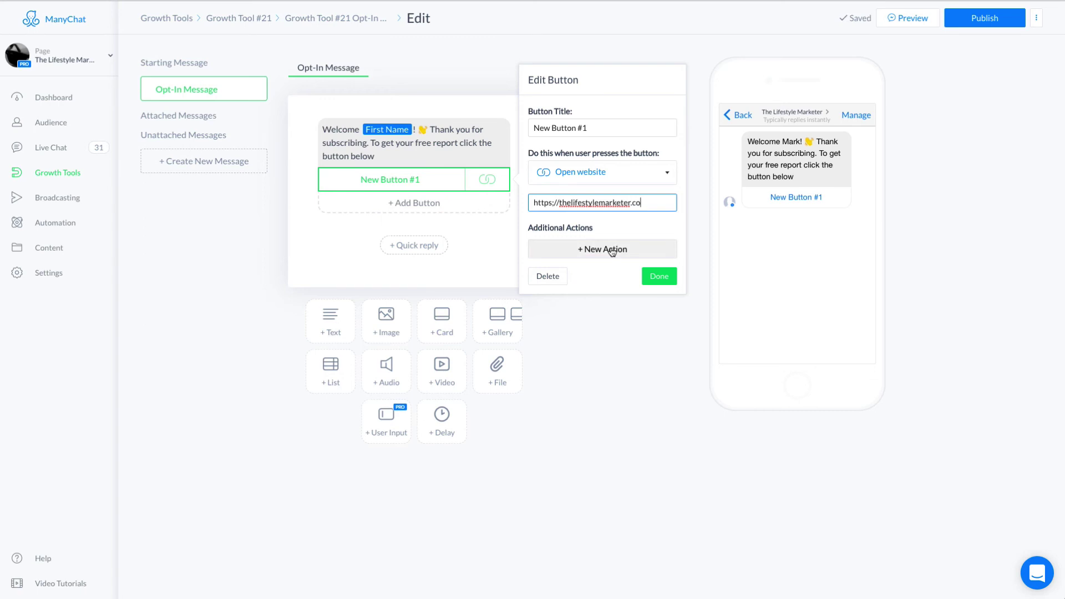
{"action": "left_click", "coordinate": [612, 250]}
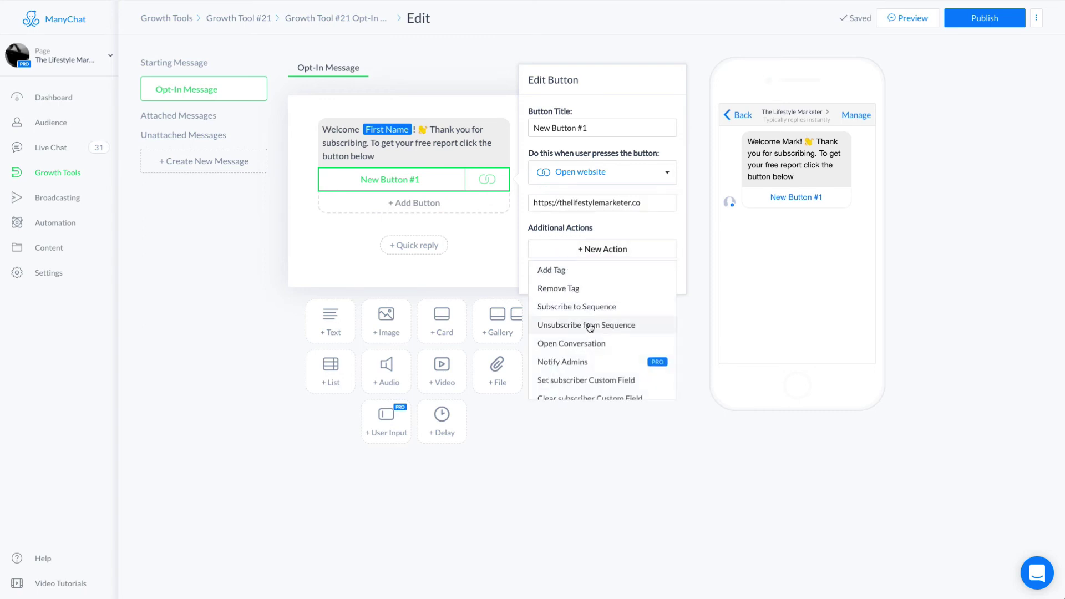
{"action": "scroll", "coordinate": [587, 325], "scroll_direction": "down", "scroll_amount": 1}
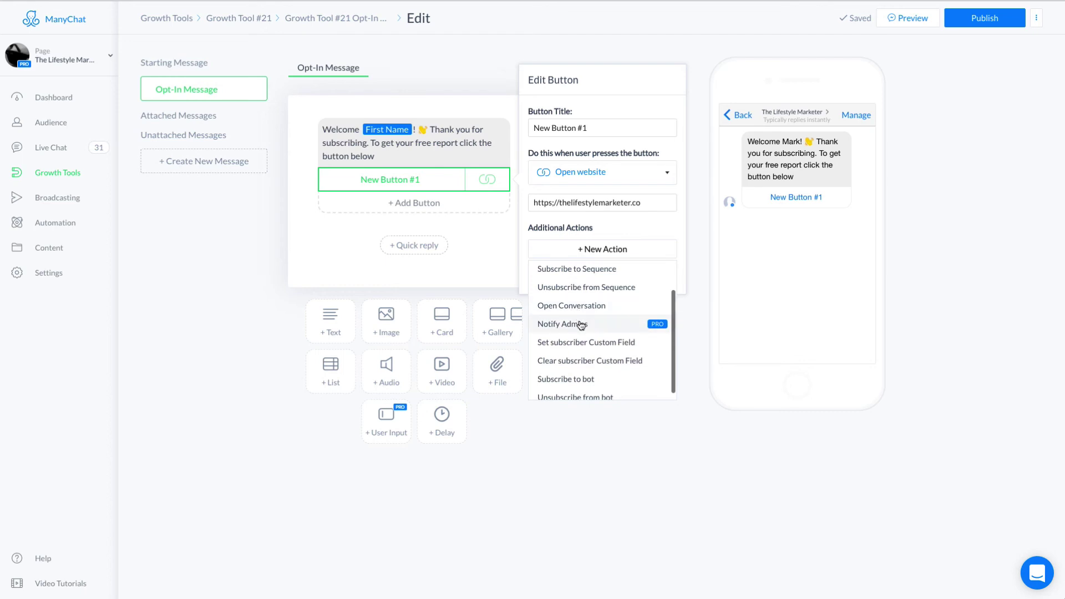
{"action": "scroll", "coordinate": [580, 330], "scroll_direction": "down", "scroll_amount": 1}
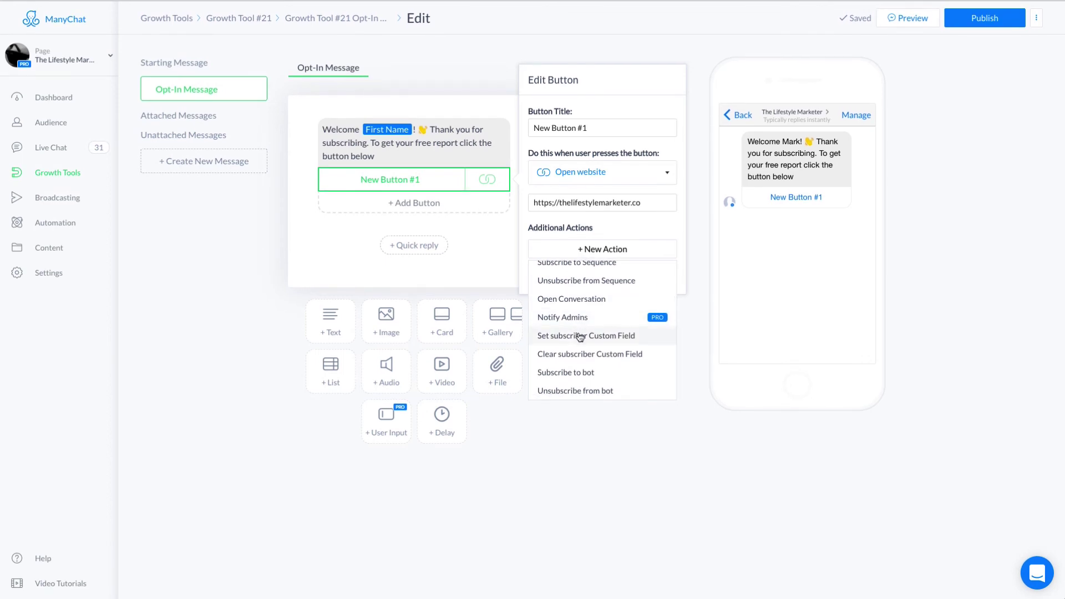
{"action": "scroll", "coordinate": [584, 358], "scroll_direction": "up", "scroll_amount": 2}
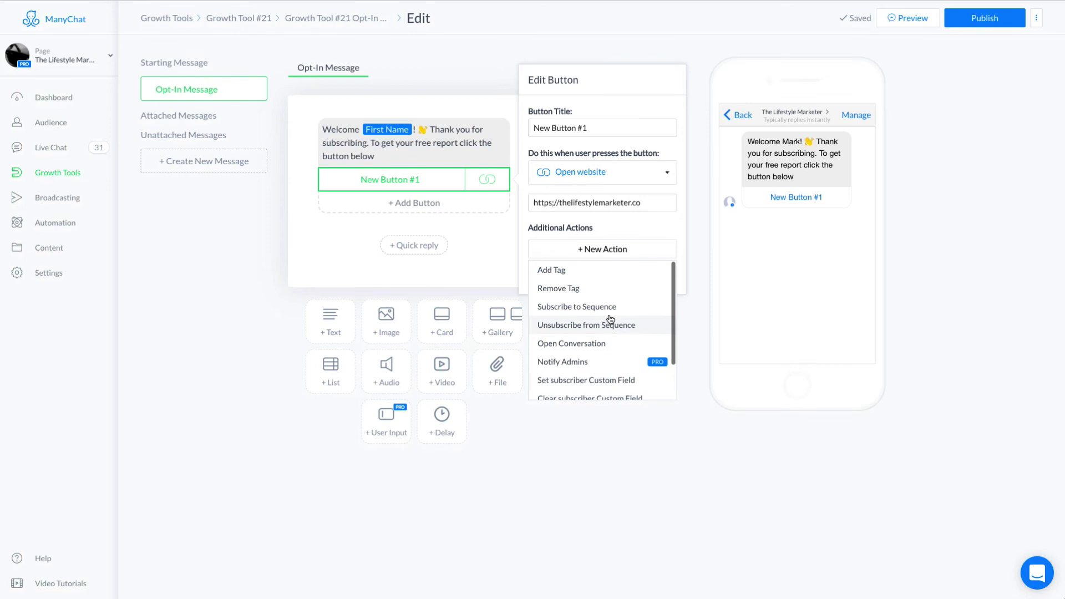
Have the button apply a new 'requested report' tag and title it 'Get Your Report'
{"action": "left_click", "coordinate": [549, 270]}
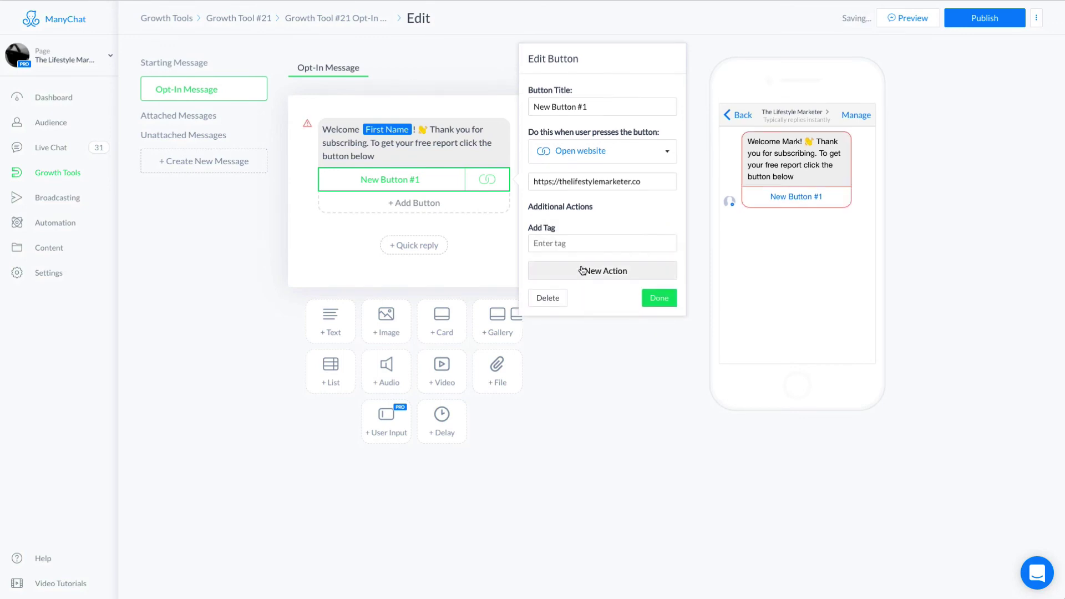
{"action": "left_click", "coordinate": [563, 243]}
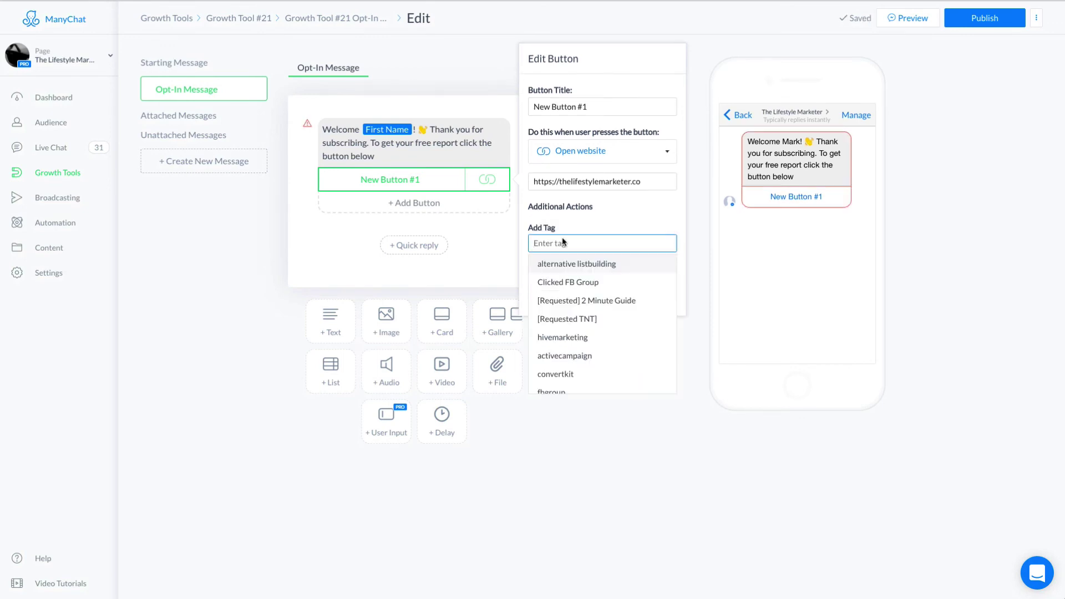
{"action": "type", "text": "[req"}
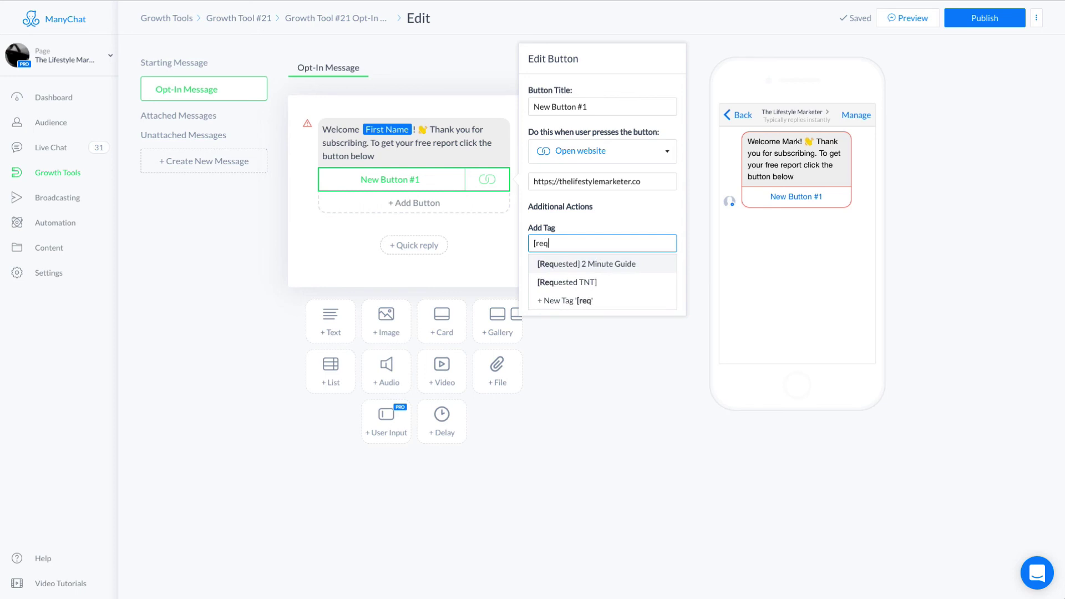
{"action": "type", "text": "uested rep"}
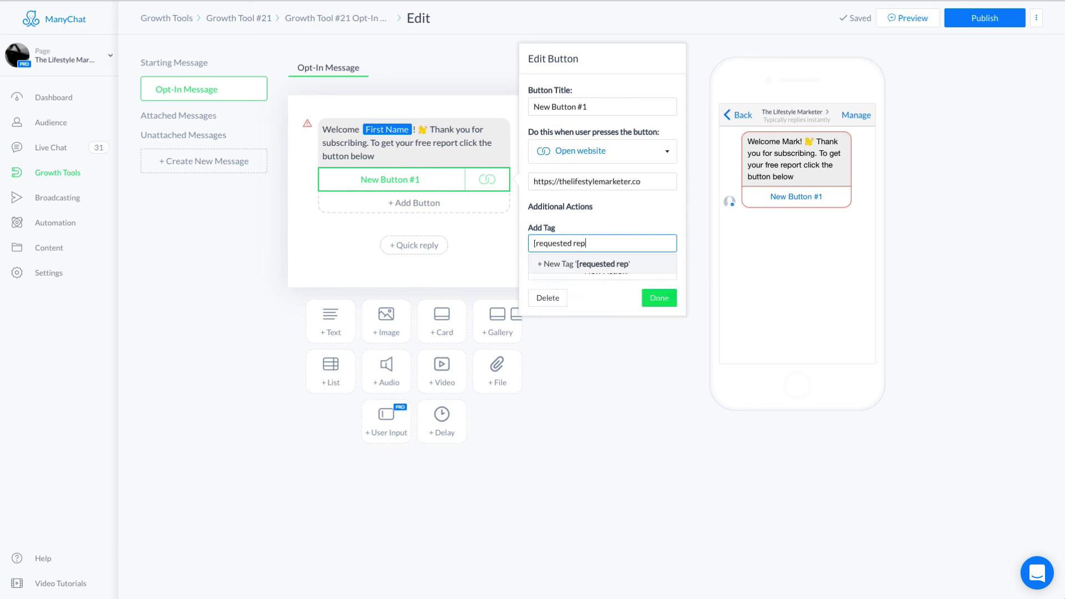
{"action": "type", "text": "ort"}
{"action": "left_click", "coordinate": [617, 268]}
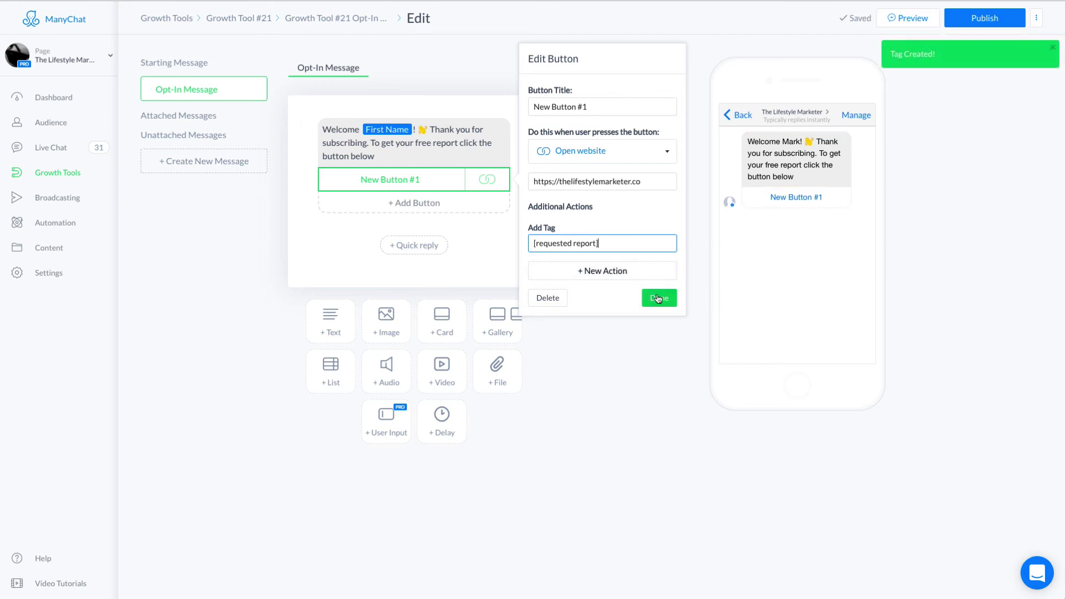
{"action": "left_click_drag", "start_coordinate": [595, 106], "coordinate": [531, 104]}
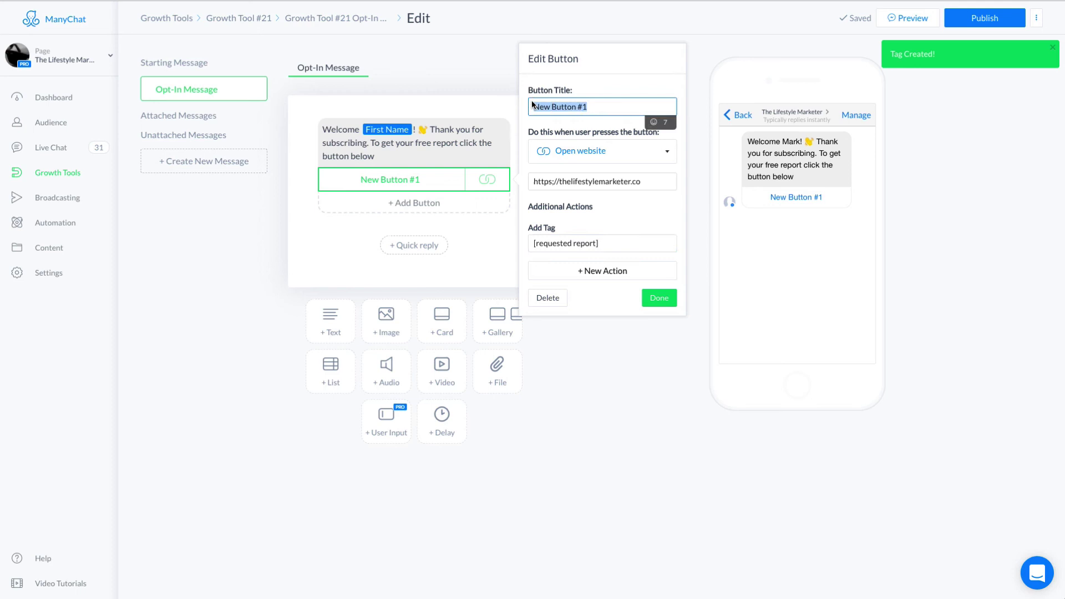
{"action": "type", "text": "Get Yo"}
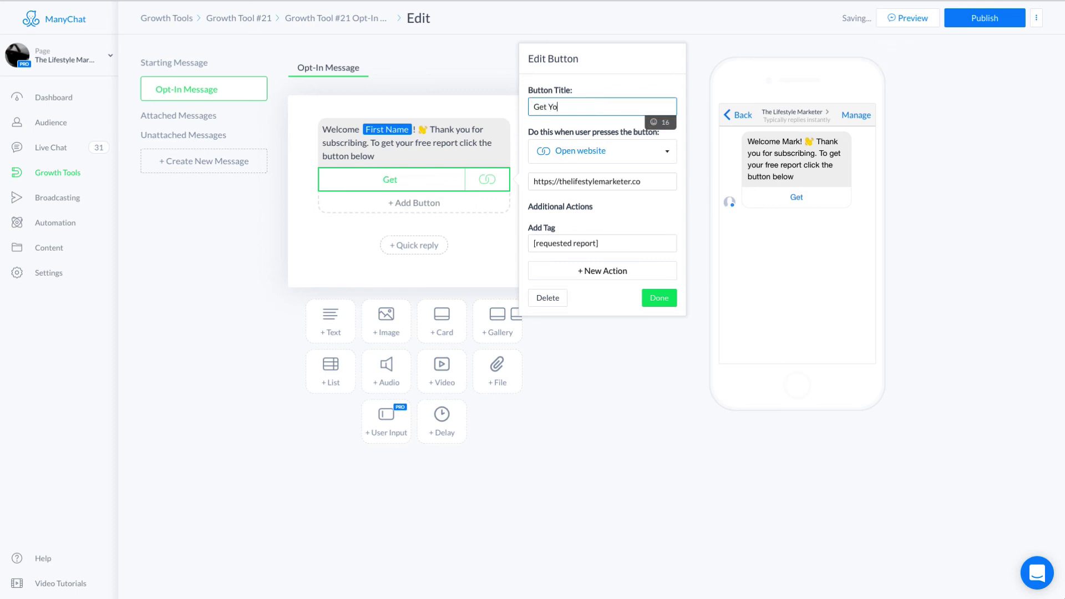
{"action": "type", "text": "ur Report"}
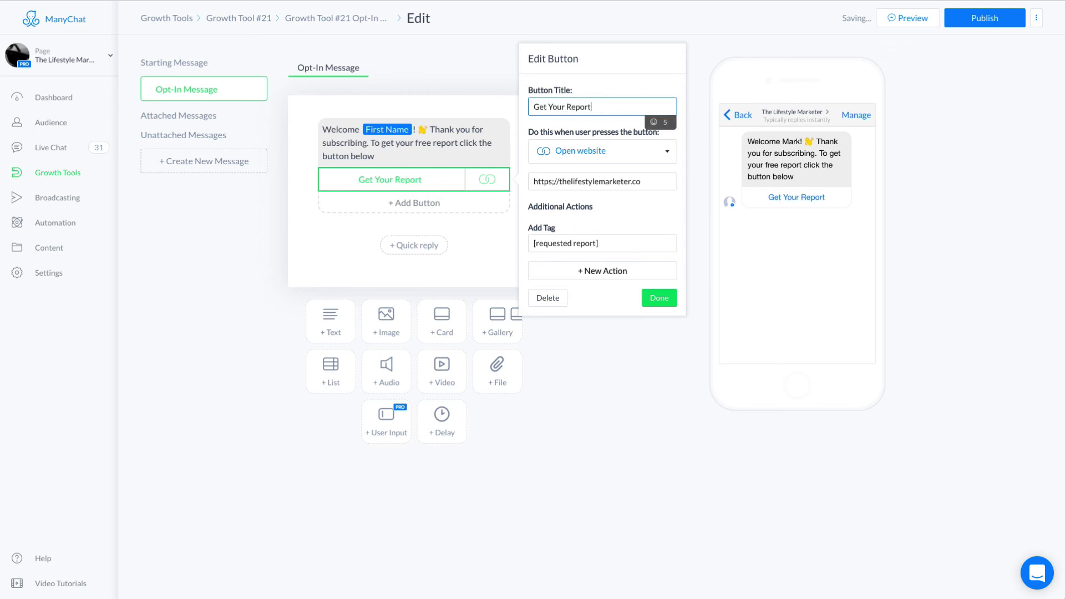
{"action": "left_click", "coordinate": [658, 300]}
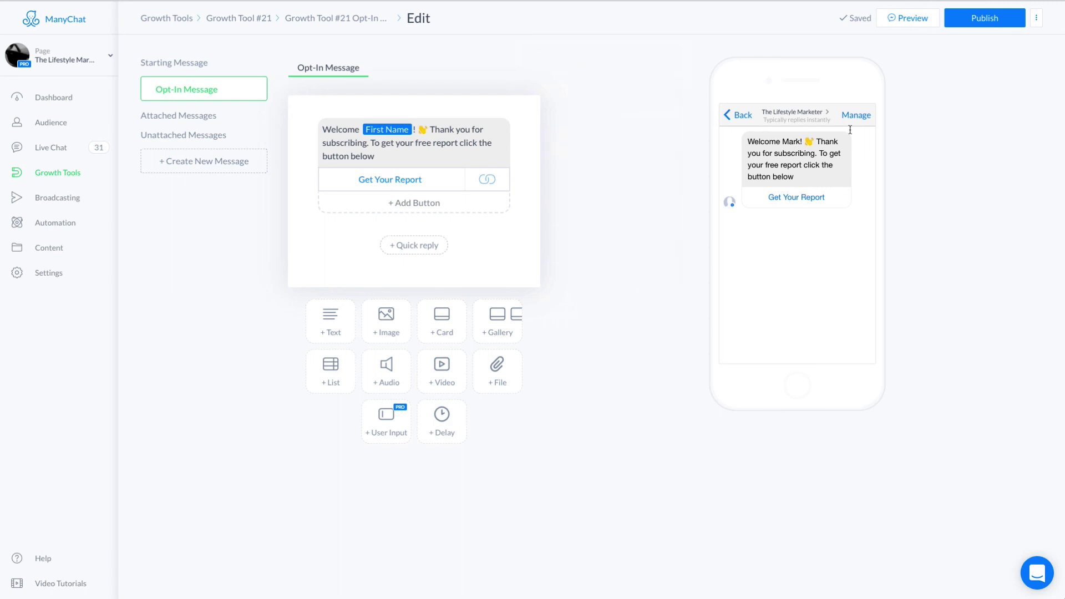
Send a preview of Growth Tool #21 and view it in The Lifestyle Marketer Messenger conversation
{"action": "left_click", "coordinate": [910, 18]}
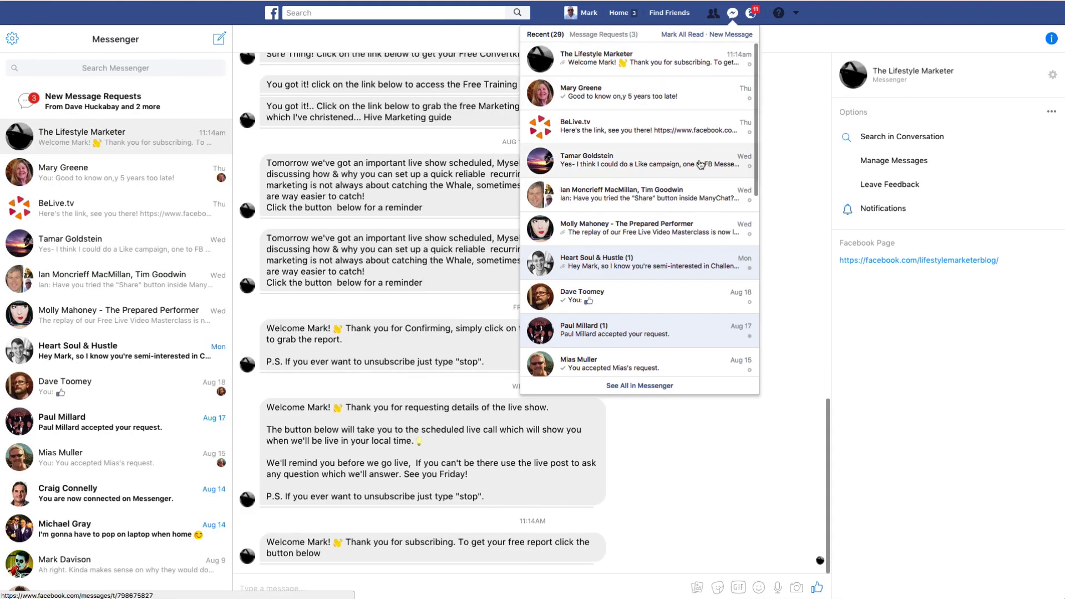
{"action": "left_click", "coordinate": [595, 57]}
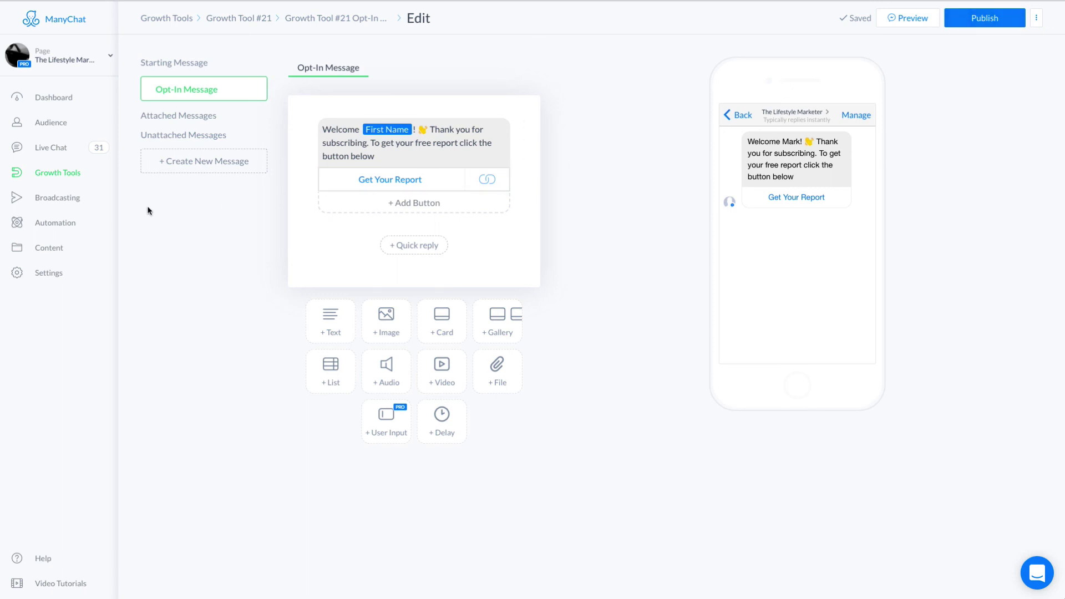
Delete Growth Tool #21, leaving Alt Listbuilding, 2 minute business and TNT Optin
{"action": "left_click", "coordinate": [55, 176]}
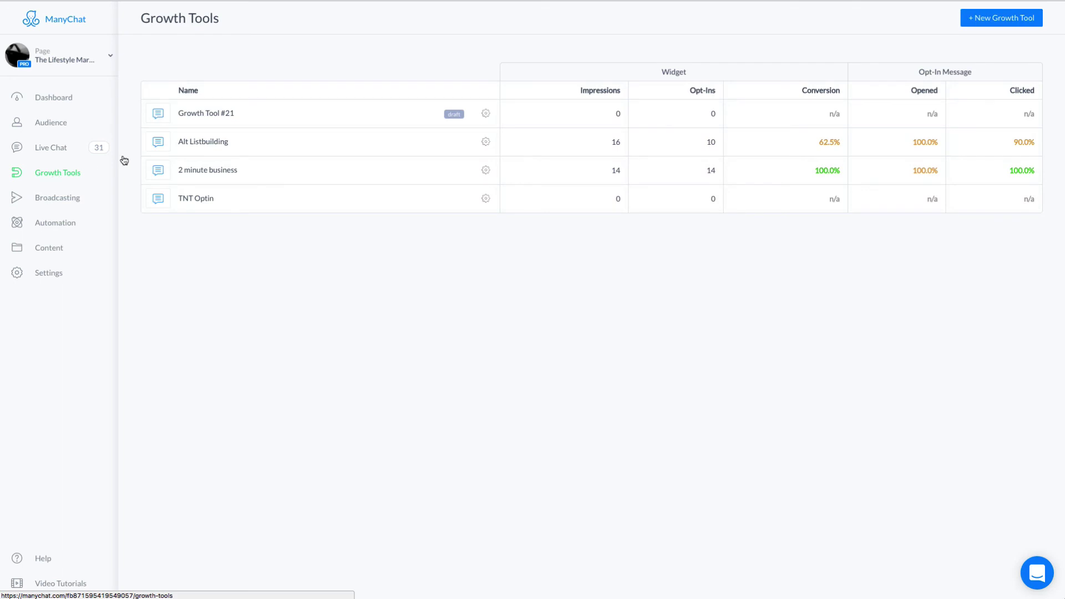
{"action": "left_click", "coordinate": [485, 113]}
{"action": "left_click", "coordinate": [439, 158]}
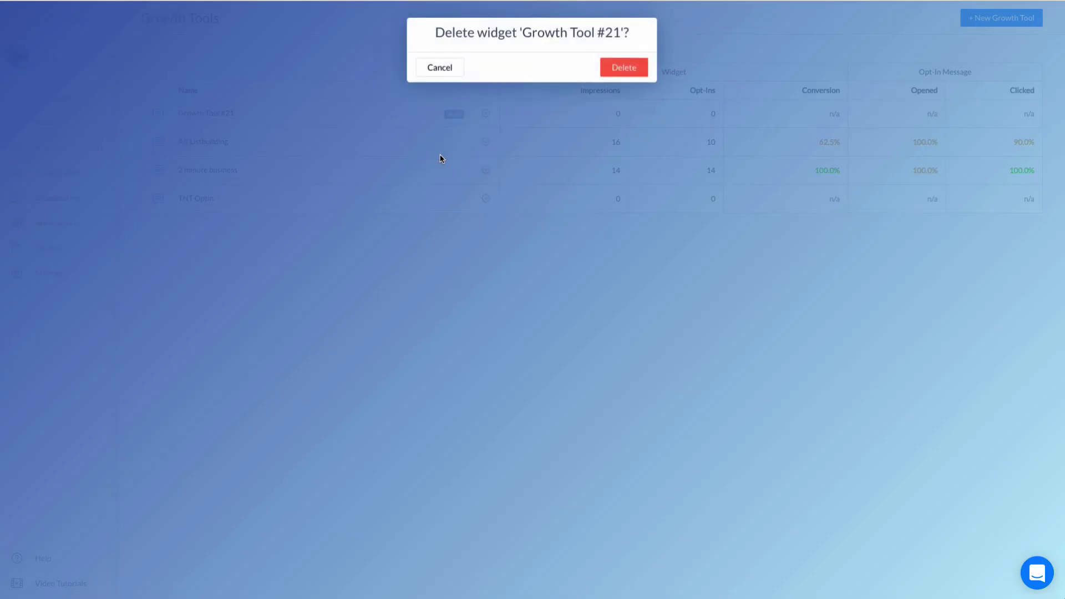
{"action": "left_click", "coordinate": [622, 67]}
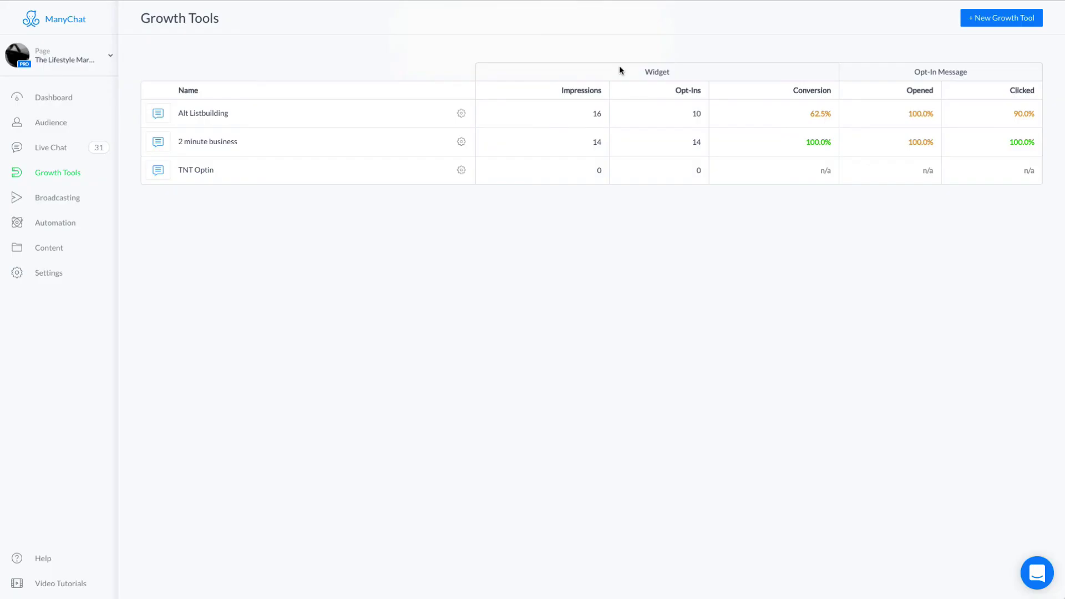